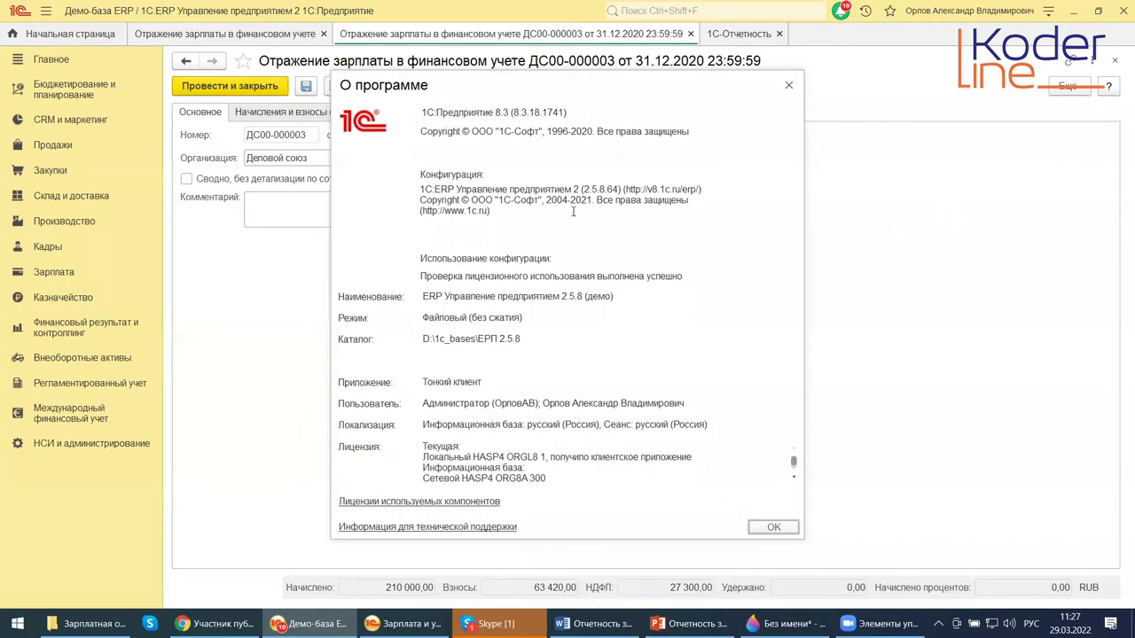
Point out the ERP configuration version in the program information window and close the window.
{"action": "left_click_drag", "start_coordinate": [490, 212], "coordinate": [608, 190]}
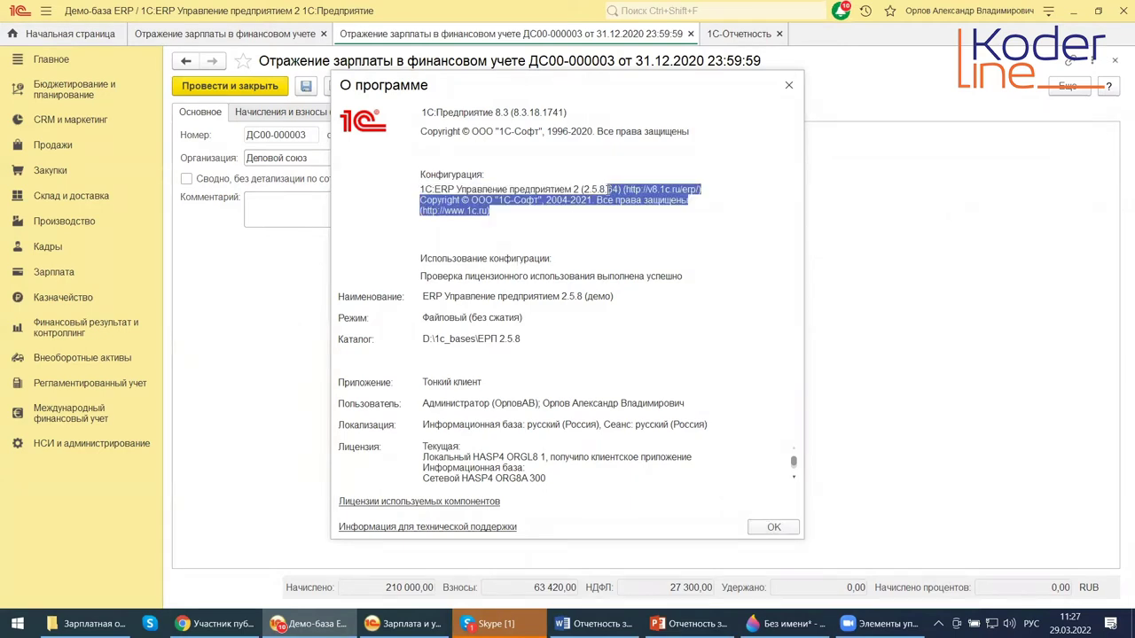
{"action": "left_click", "coordinate": [621, 209]}
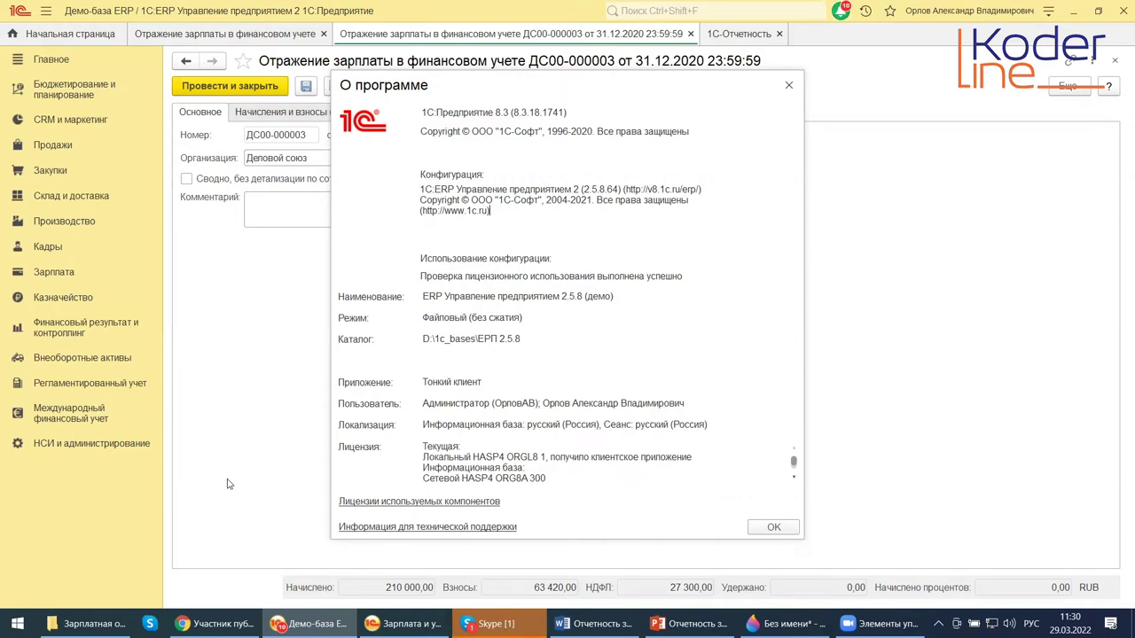
{"action": "left_click", "coordinate": [788, 85]}
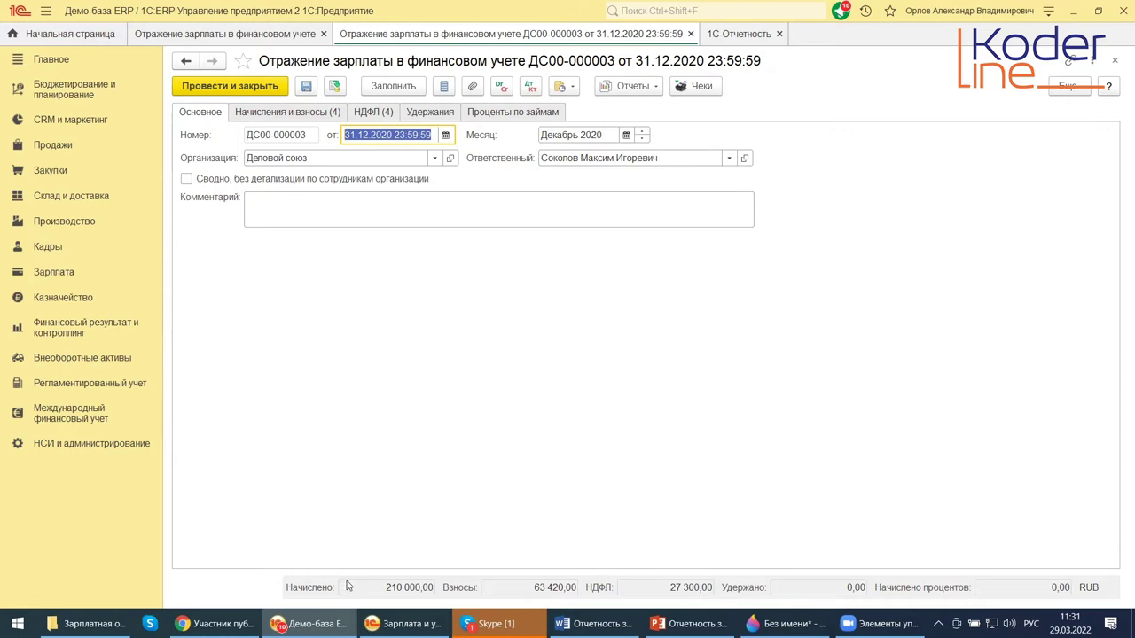
Review the Зарплата section in Зарплата и управление персоналом and return to the ERP demo base.
{"action": "left_click", "coordinate": [405, 623]}
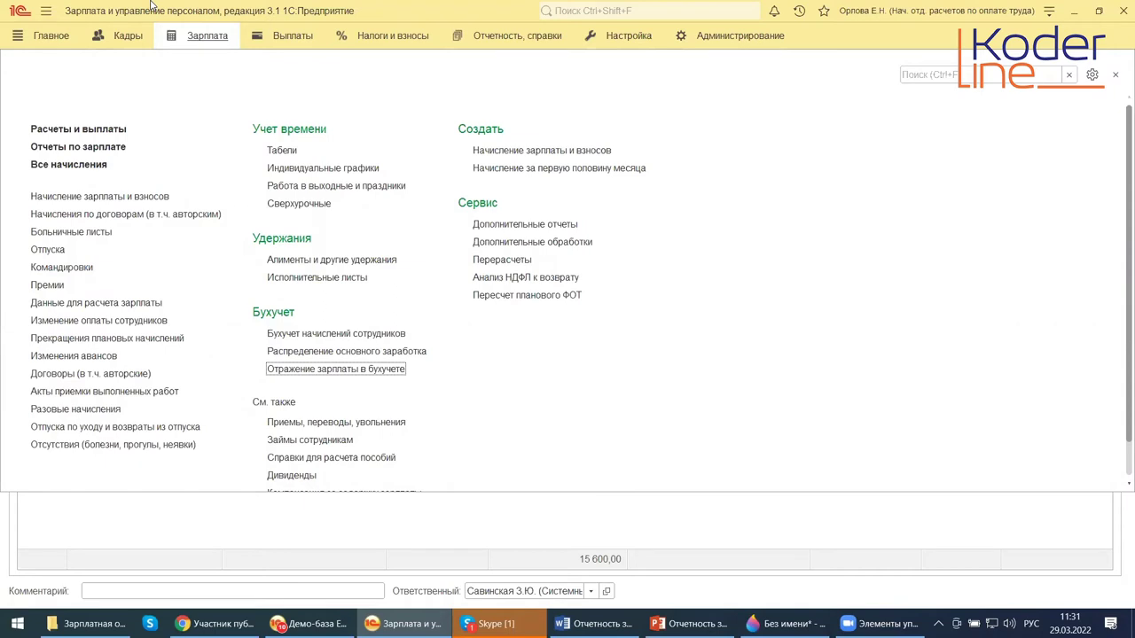
{"action": "left_click", "coordinate": [207, 35]}
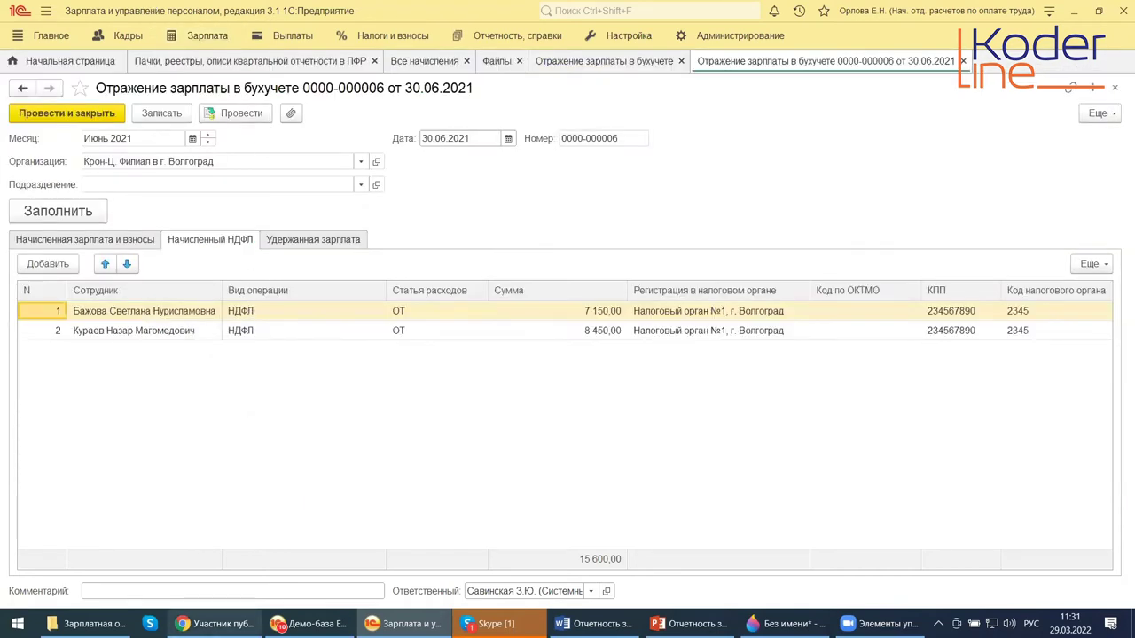
{"action": "mouse_move", "coordinate": [311, 624]}
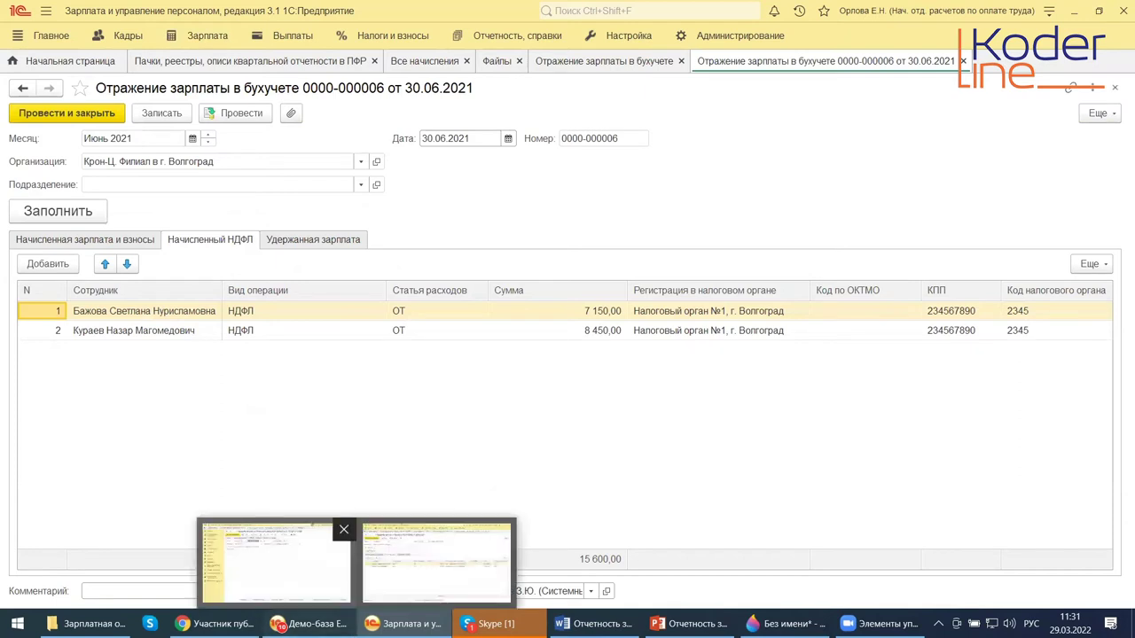
{"action": "left_click", "coordinate": [280, 554]}
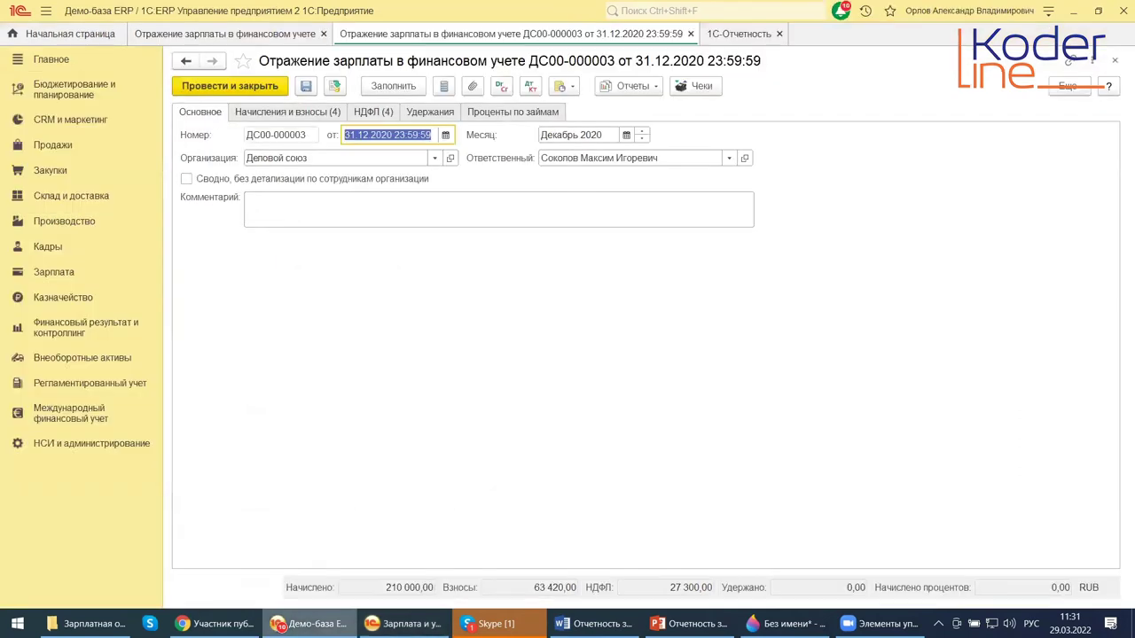
Look through the ERP Зарплата section and open the Расчет зарплаты settings from the master data and administration section.
{"action": "left_click", "coordinate": [41, 274]}
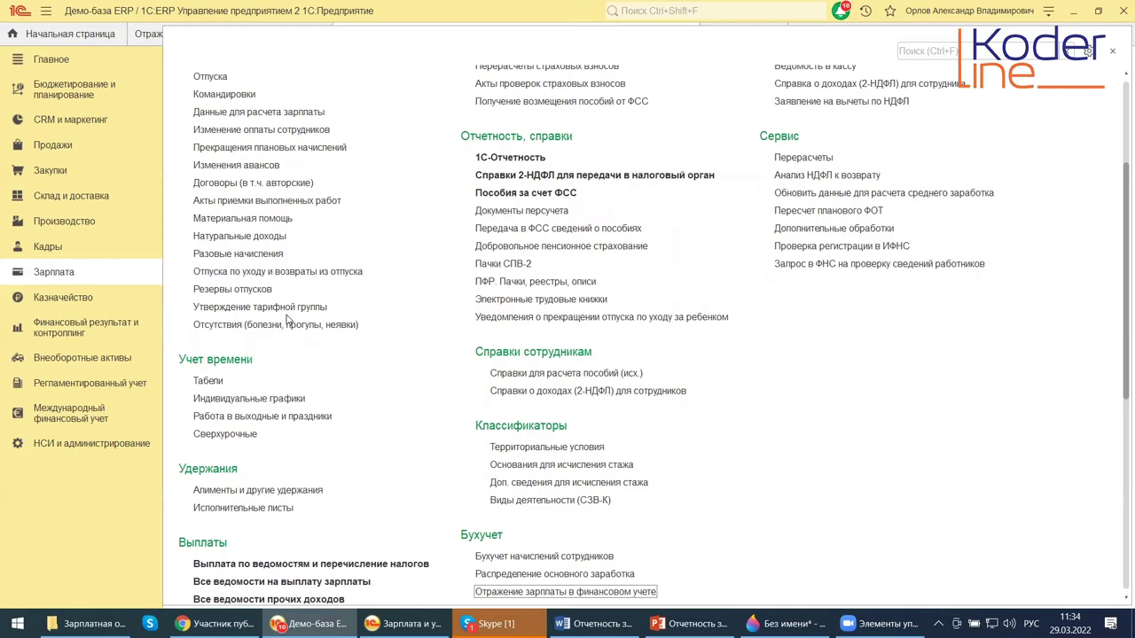
{"action": "left_click", "coordinate": [88, 444]}
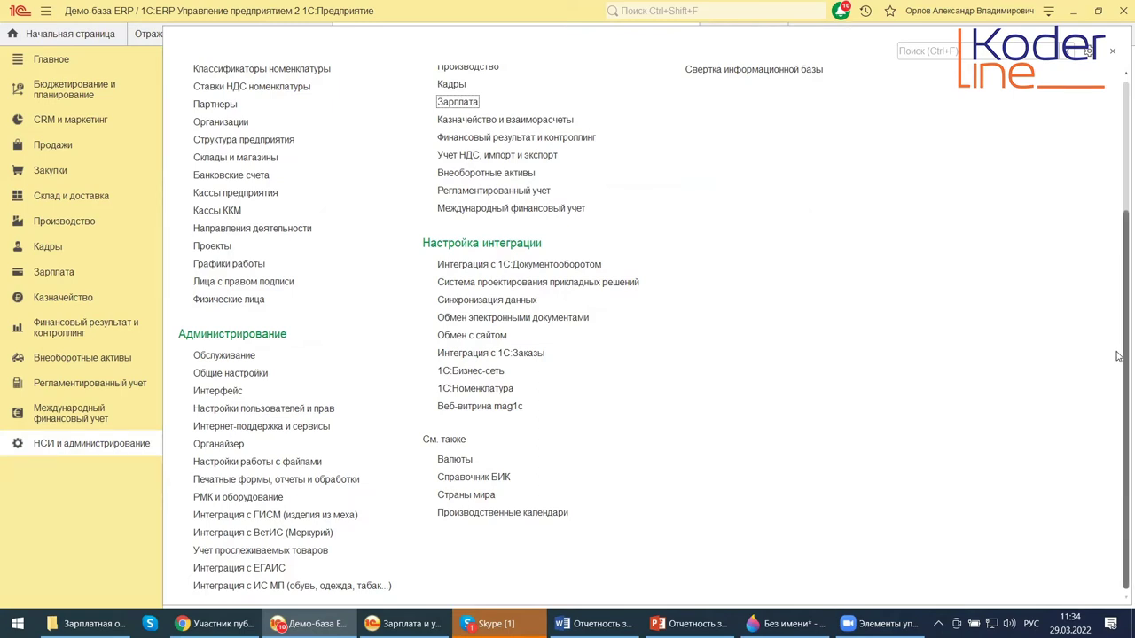
{"action": "left_click_drag", "start_coordinate": [1117, 356], "coordinate": [1118, 233]}
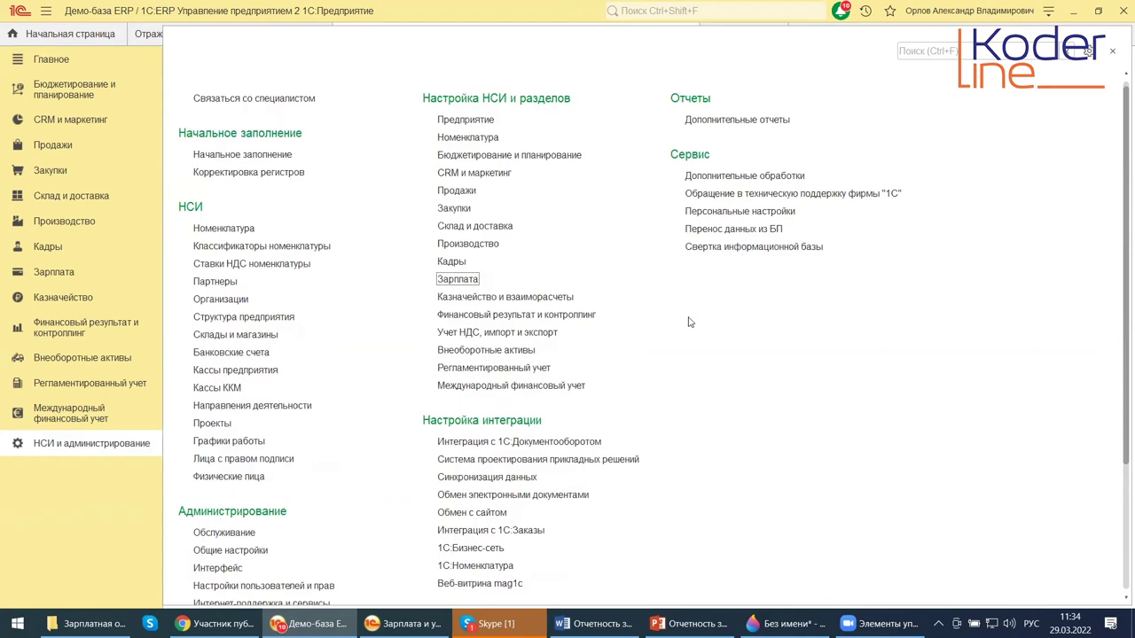
{"action": "left_click", "coordinate": [455, 279]}
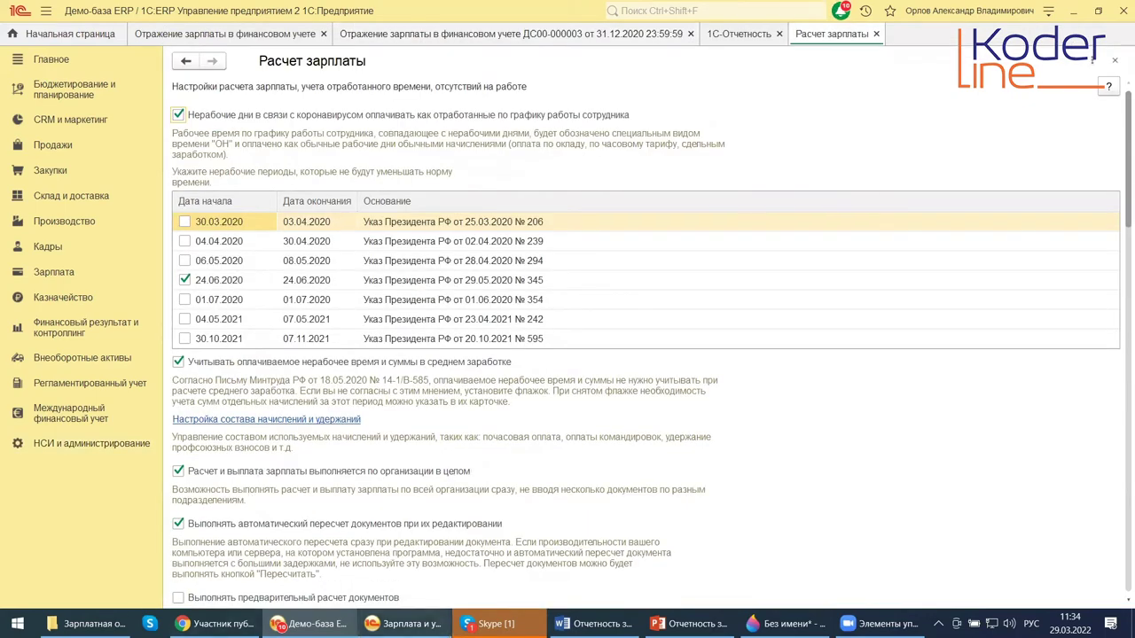
Check the Администрирование section in Зарплата и управление персоналом and close the Расчет зарплаты settings back in the ERP base.
{"action": "left_click", "coordinate": [403, 623]}
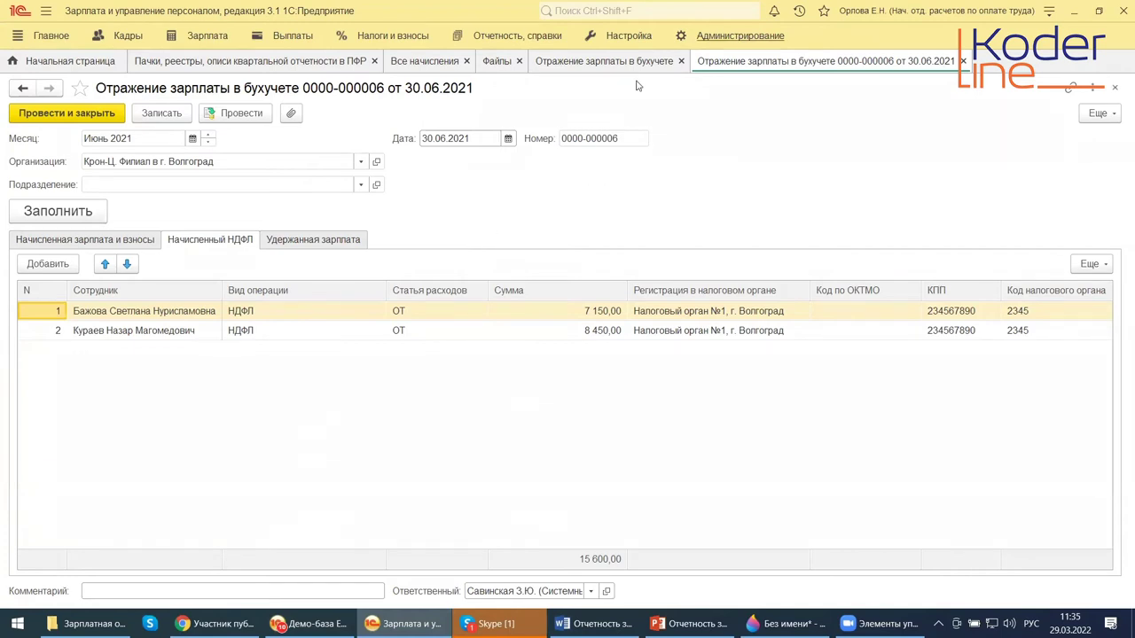
{"action": "key", "text": "Return"}
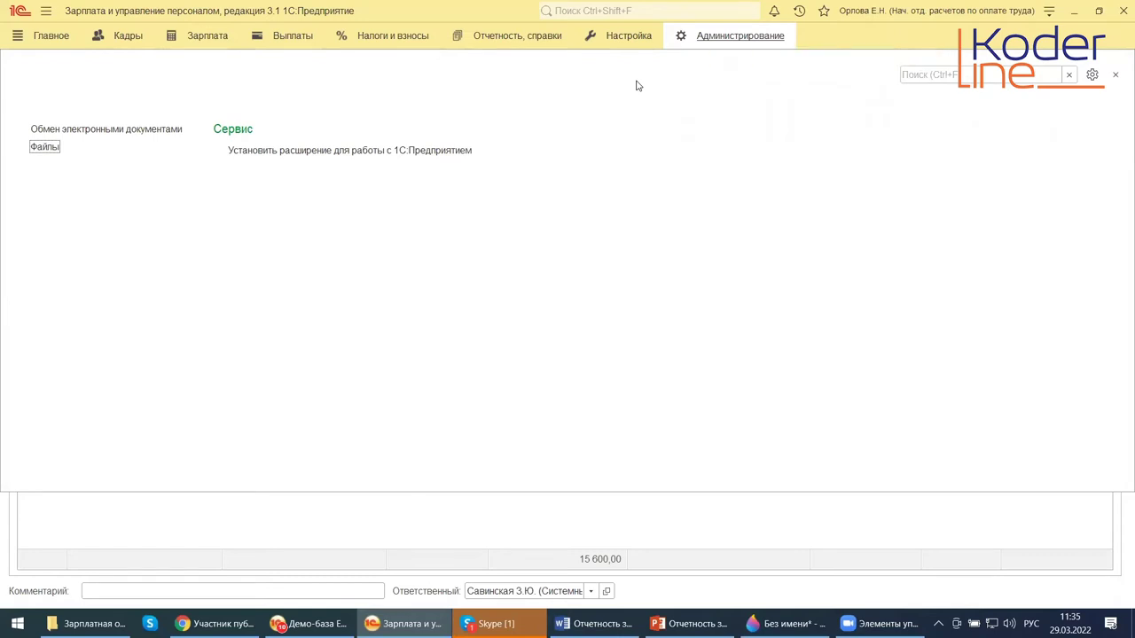
{"action": "key", "text": "Left"}
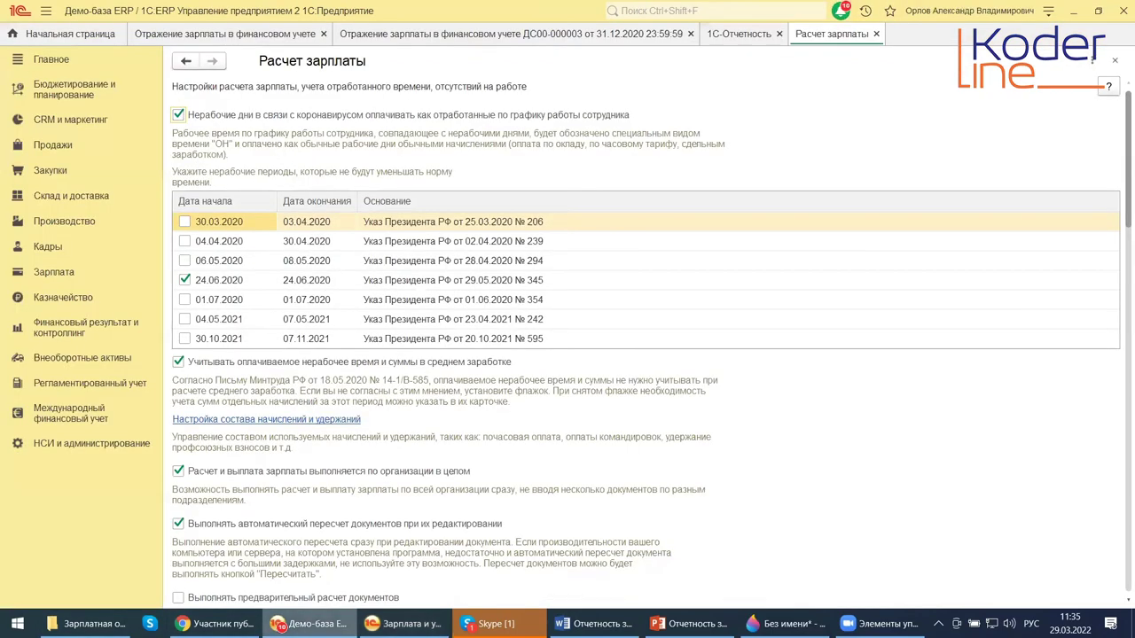
{"action": "left_click", "coordinate": [306, 623]}
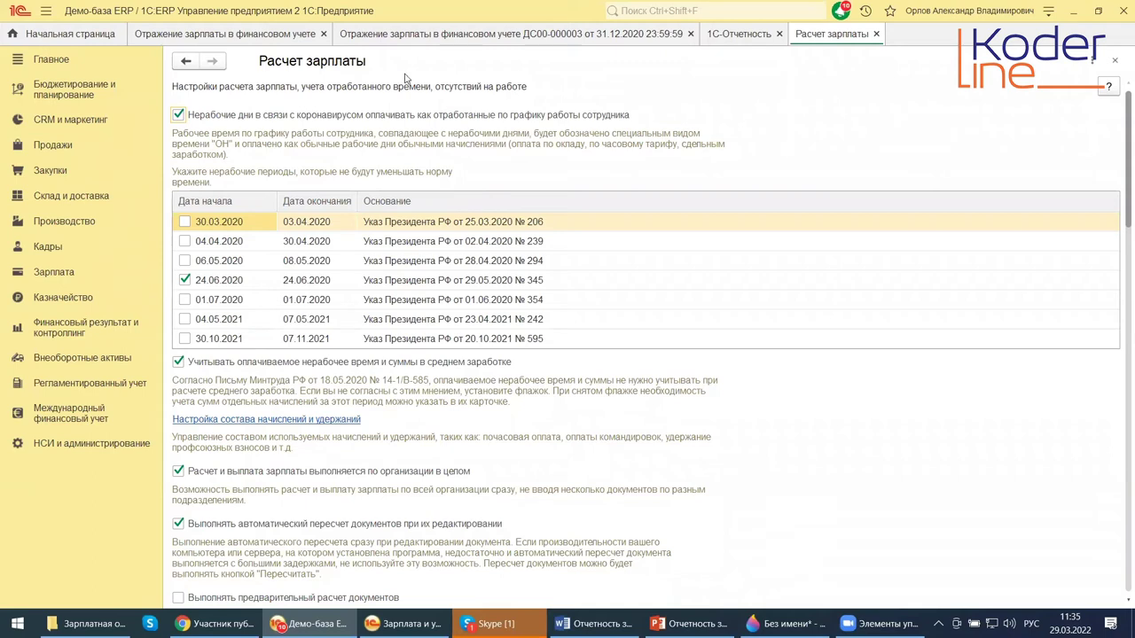
{"action": "left_click", "coordinate": [1118, 60]}
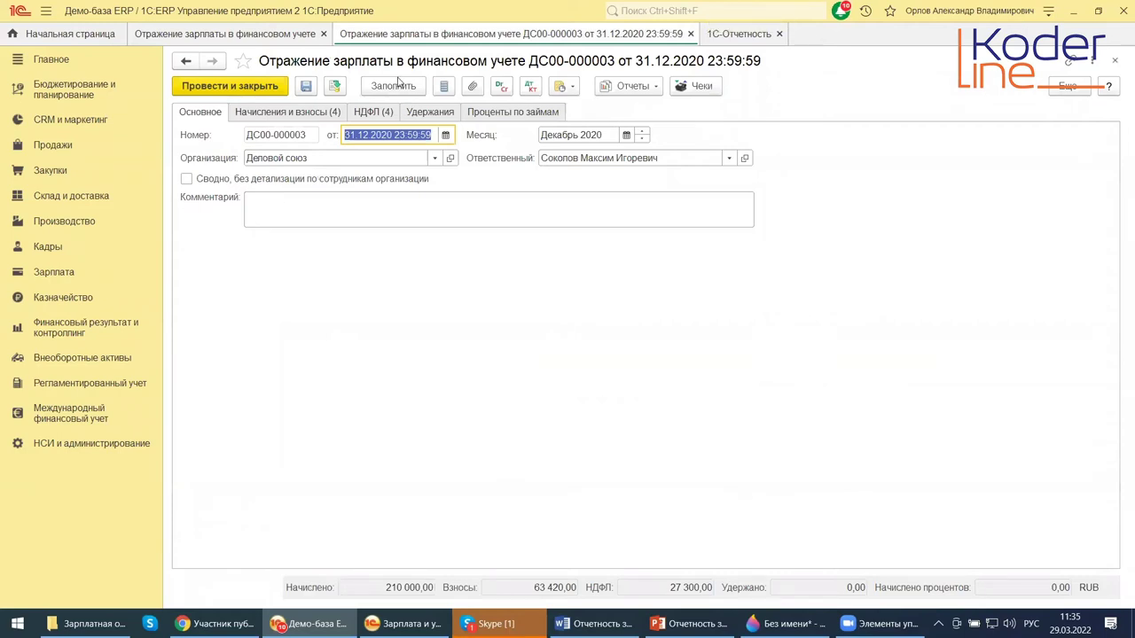
View the ERP page of personnel settings and reference lists (Настройки и справочники по кадрам) and close it.
{"action": "left_click", "coordinate": [49, 246]}
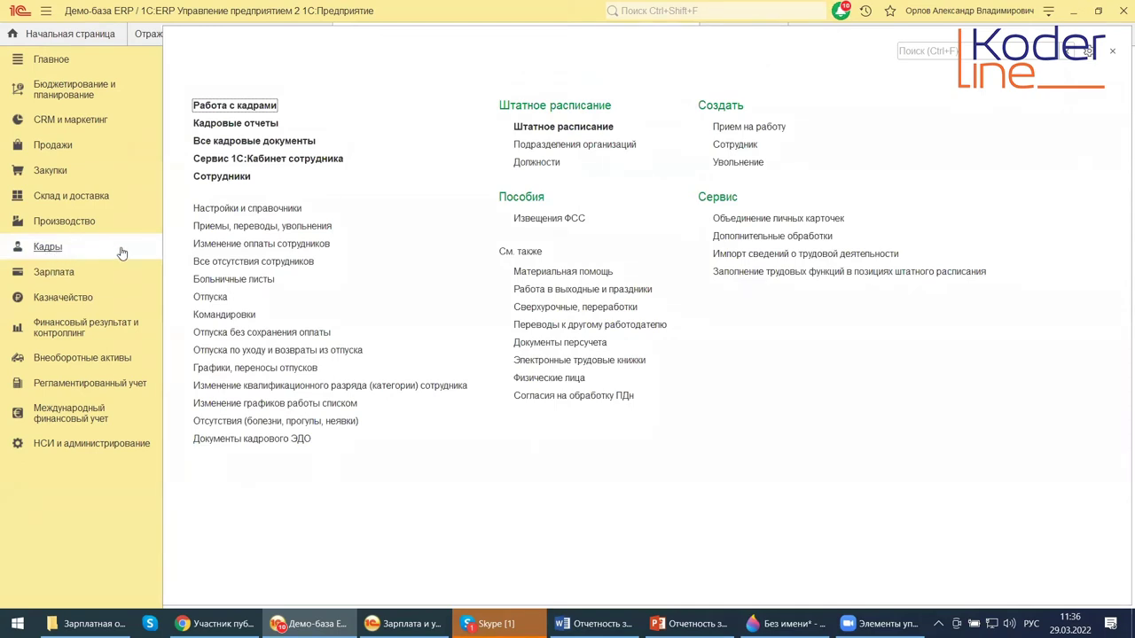
{"action": "left_click", "coordinate": [272, 210]}
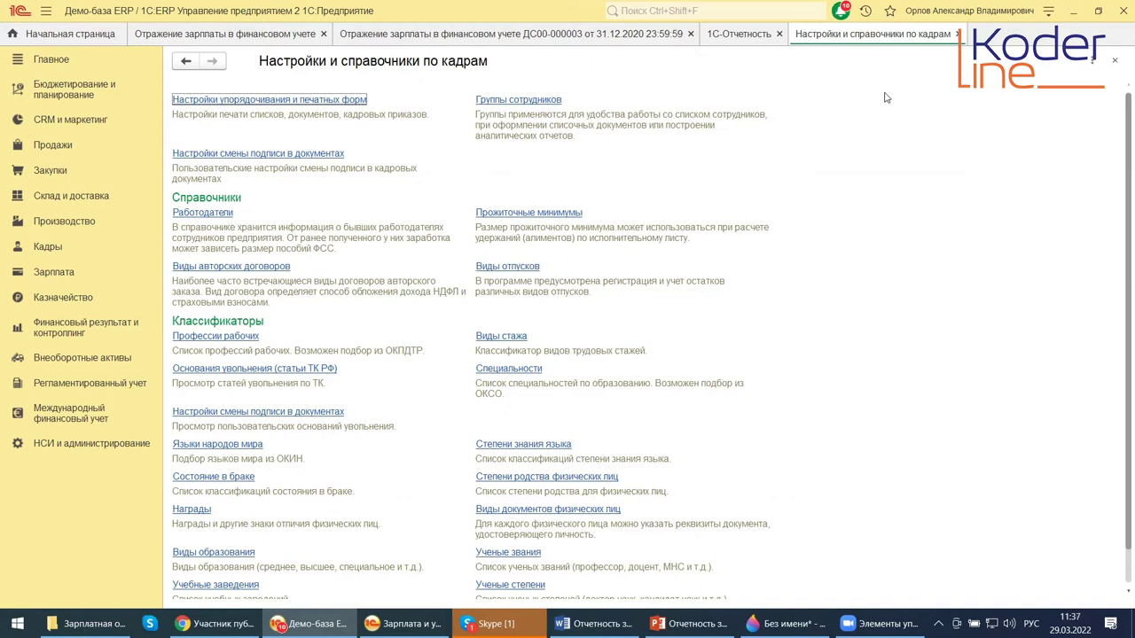
{"action": "left_click", "coordinate": [1114, 65]}
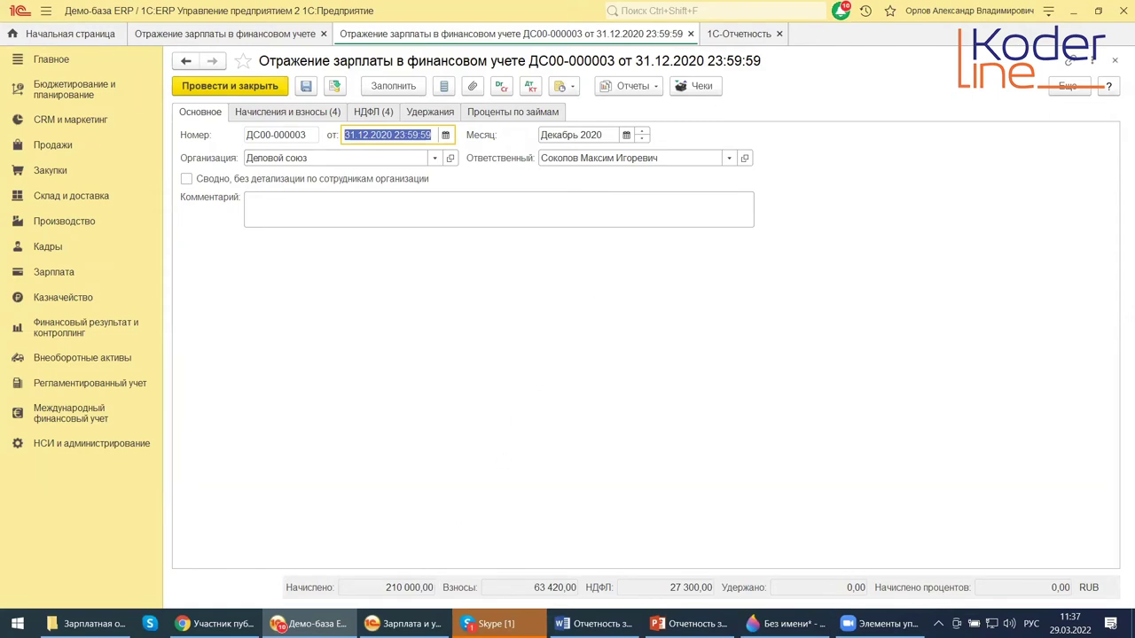
Switch to Зарплата и управление персоналом and open its Отчеты по налогам и взносам page.
{"action": "left_click", "coordinate": [404, 623]}
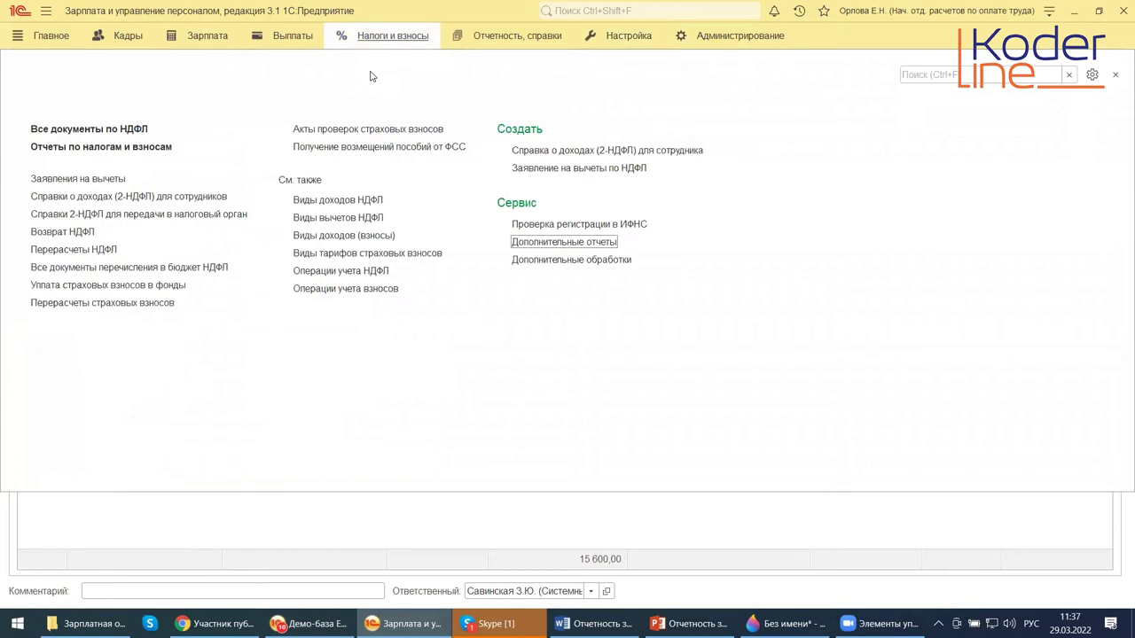
{"action": "left_click", "coordinate": [121, 149]}
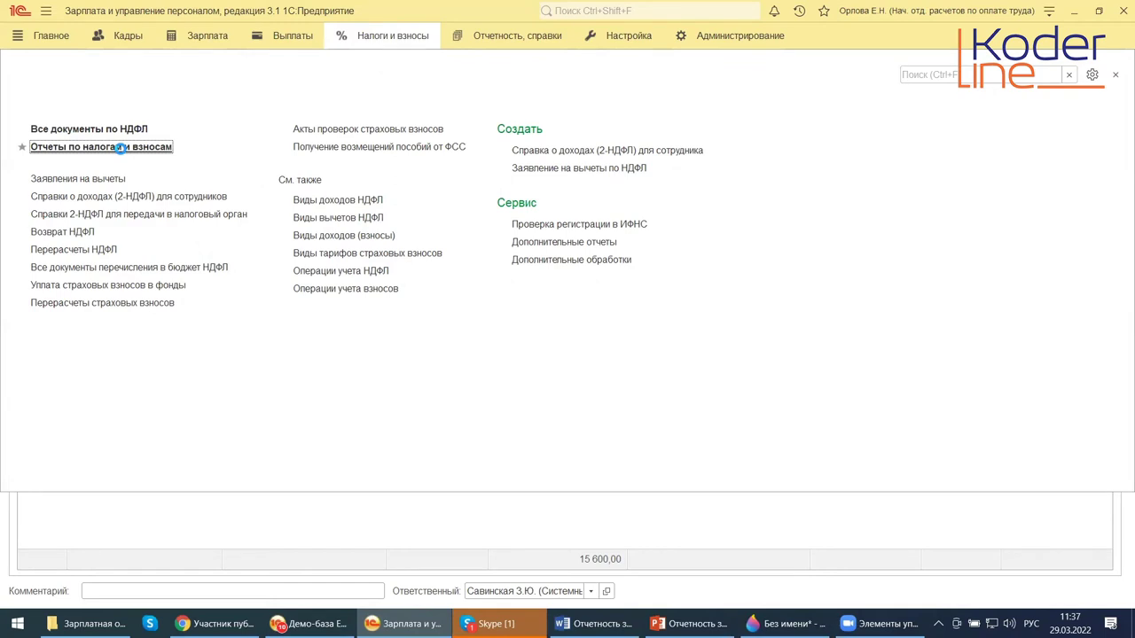
{"action": "left_click", "coordinate": [121, 148]}
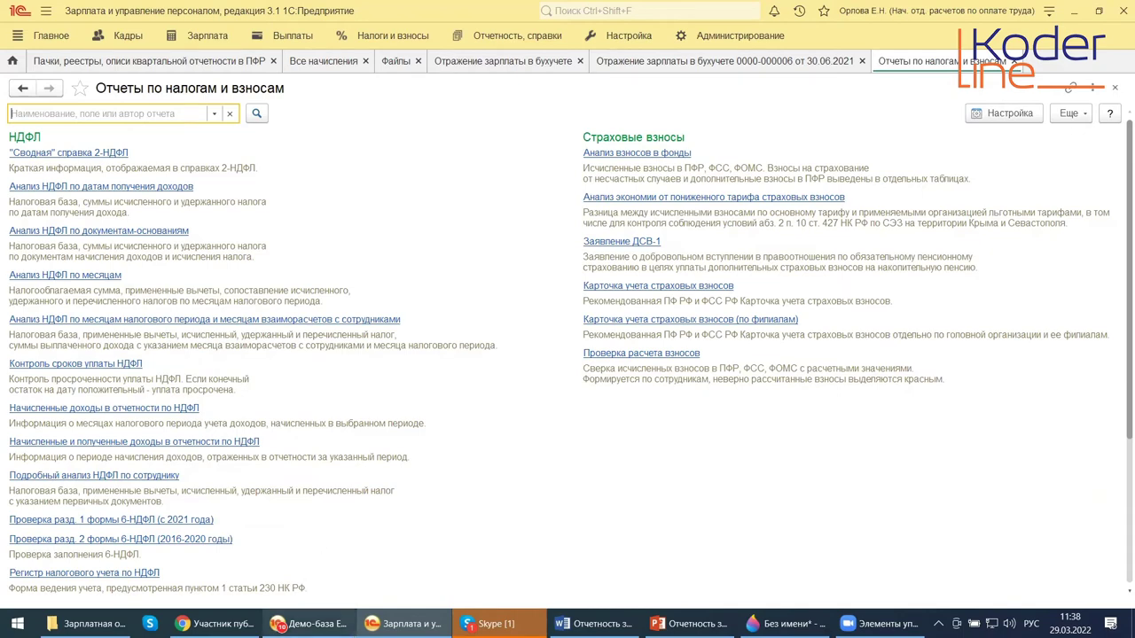
Switch to the ERP demo base and open the regulated reports list in 1С-Отчетность.
{"action": "mouse_move", "coordinate": [311, 624]}
{"action": "left_click", "coordinate": [266, 567]}
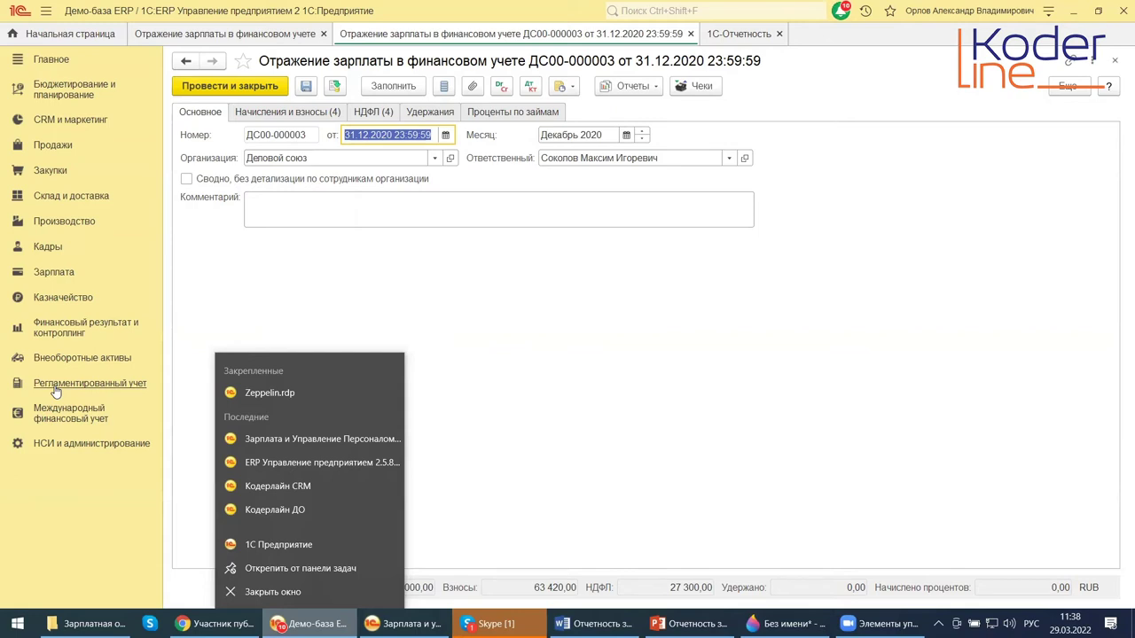
{"action": "left_click", "coordinate": [55, 391]}
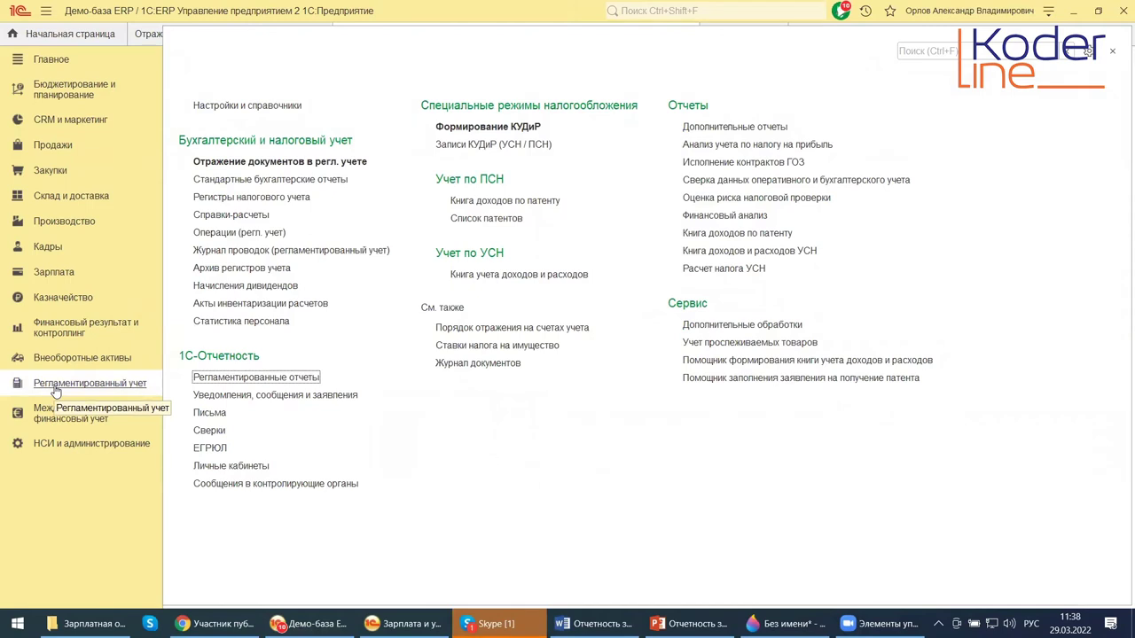
{"action": "left_click", "coordinate": [224, 379]}
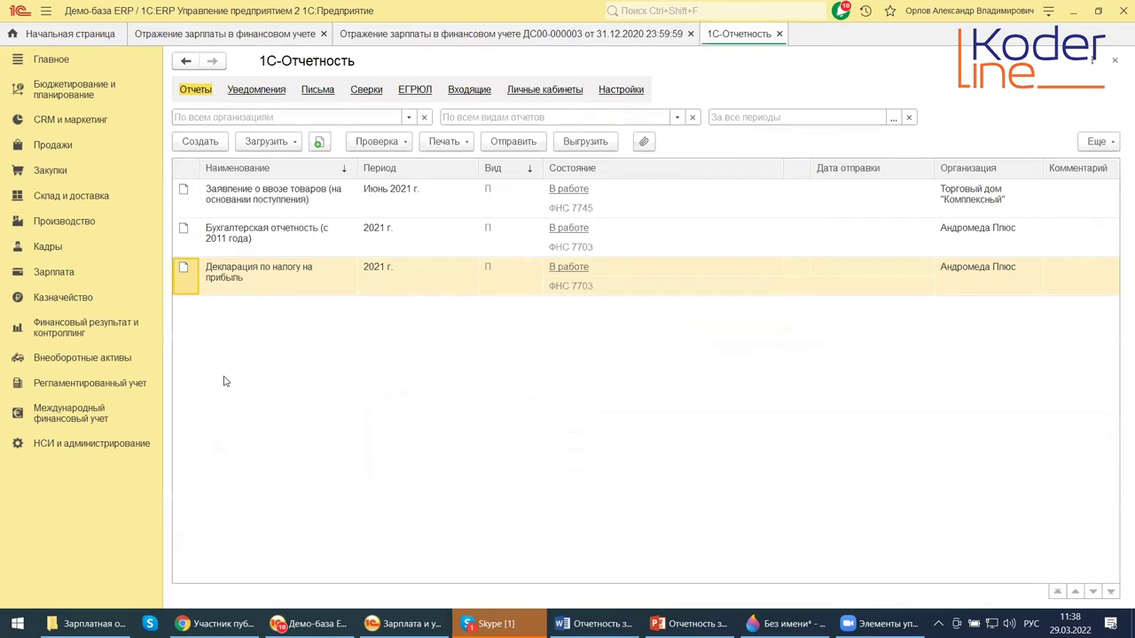
Browse the favourite and full lists of report types for a new regulated report without choosing one.
{"action": "left_click", "coordinate": [200, 142]}
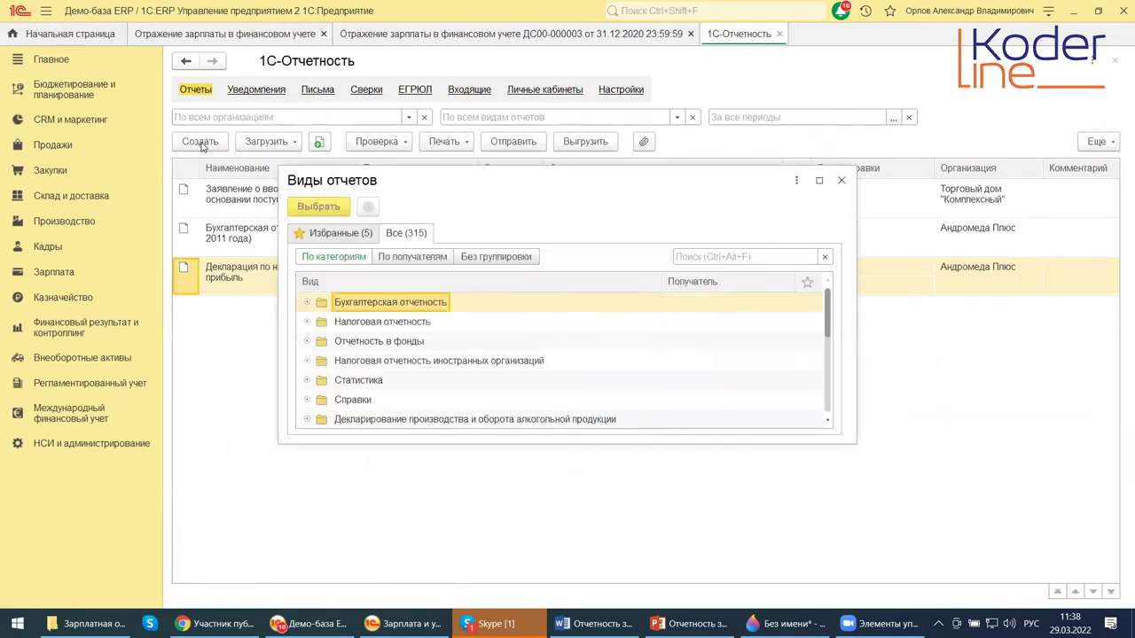
{"action": "left_click", "coordinate": [318, 239]}
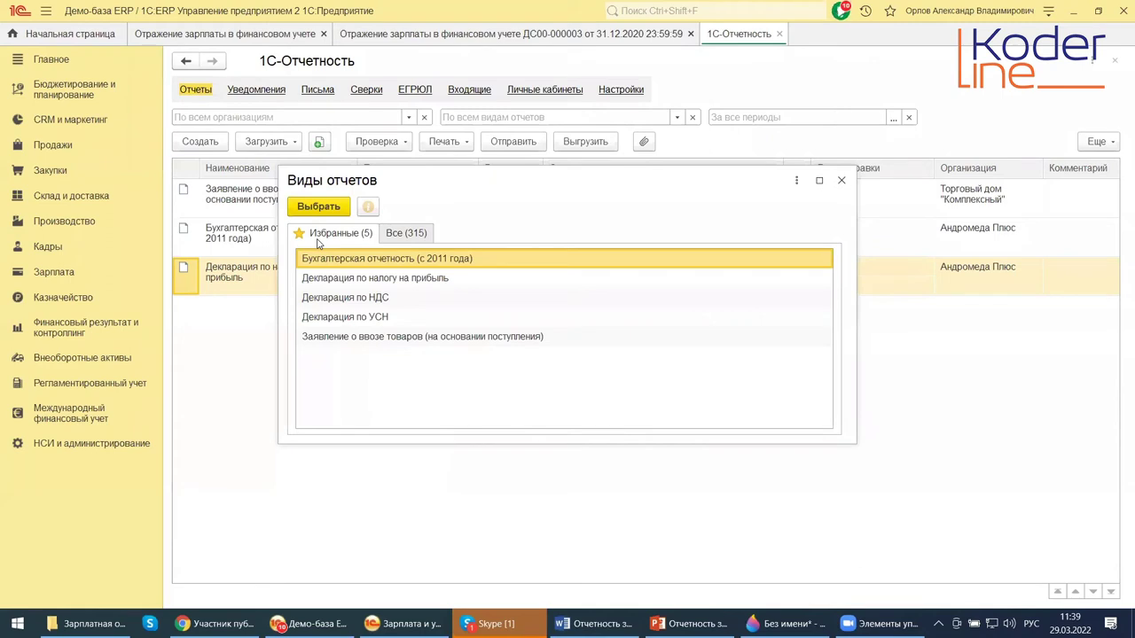
{"action": "left_click", "coordinate": [409, 231]}
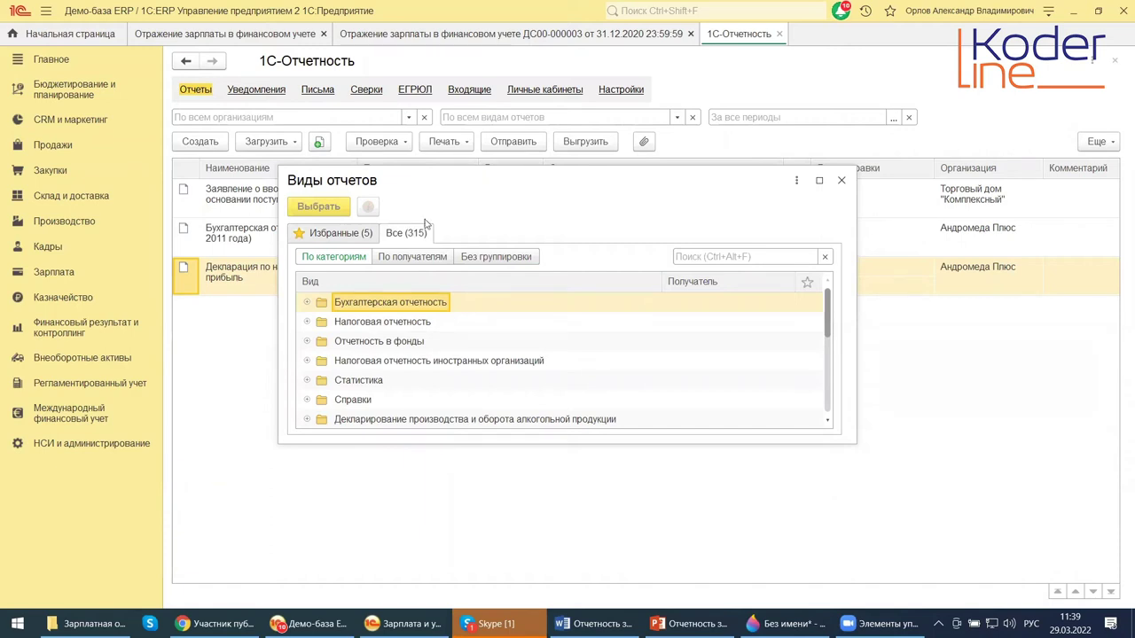
{"action": "left_click", "coordinate": [842, 180]}
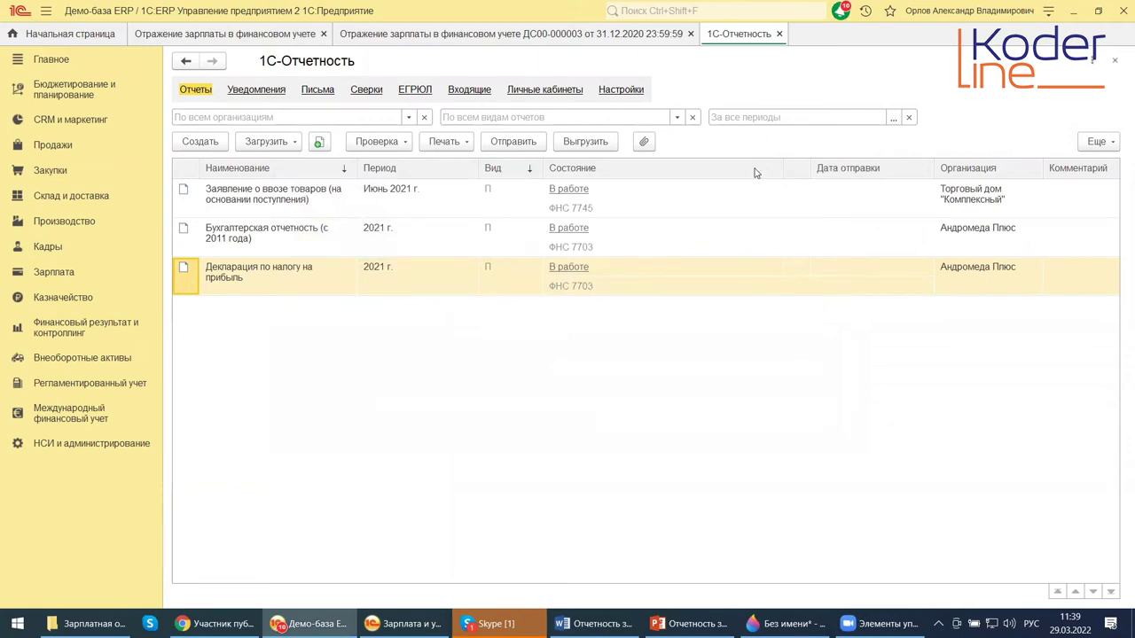
Request the export of the profit tax declaration, decline it, and view the Личные кабинеты page of 1С-Отчетность.
{"action": "left_click", "coordinate": [590, 140]}
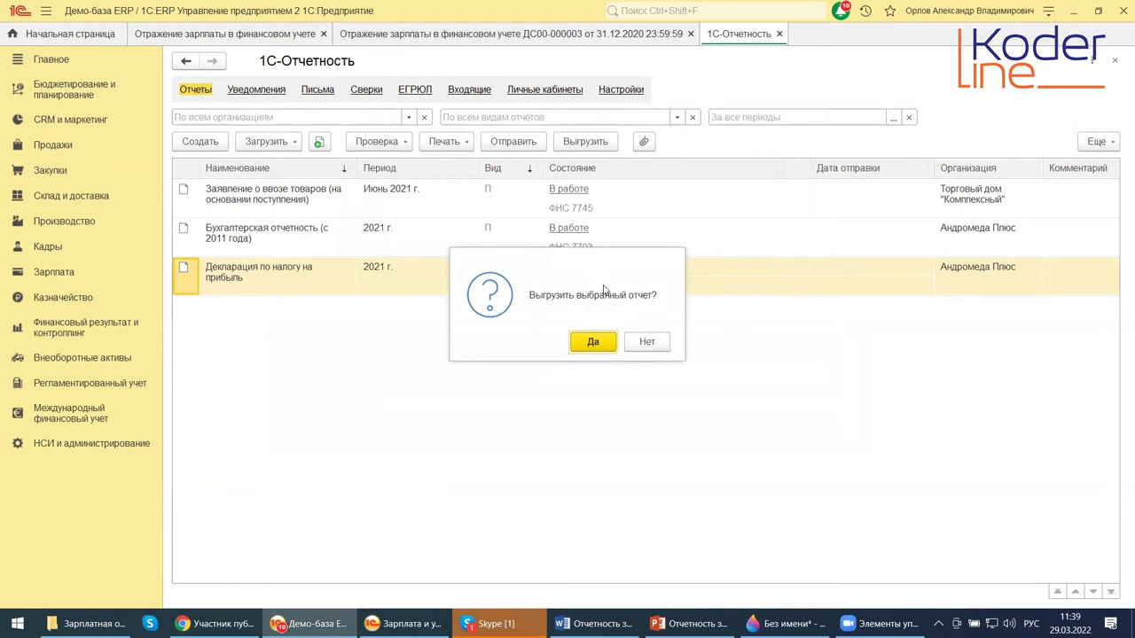
{"action": "left_click", "coordinate": [647, 346]}
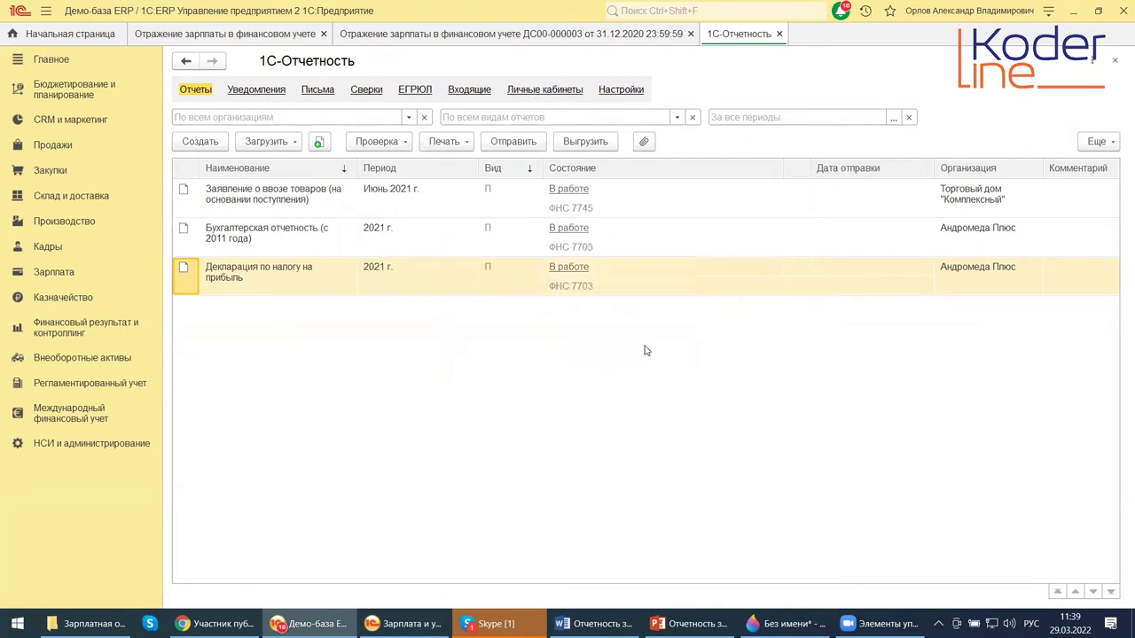
{"action": "left_click", "coordinate": [520, 90]}
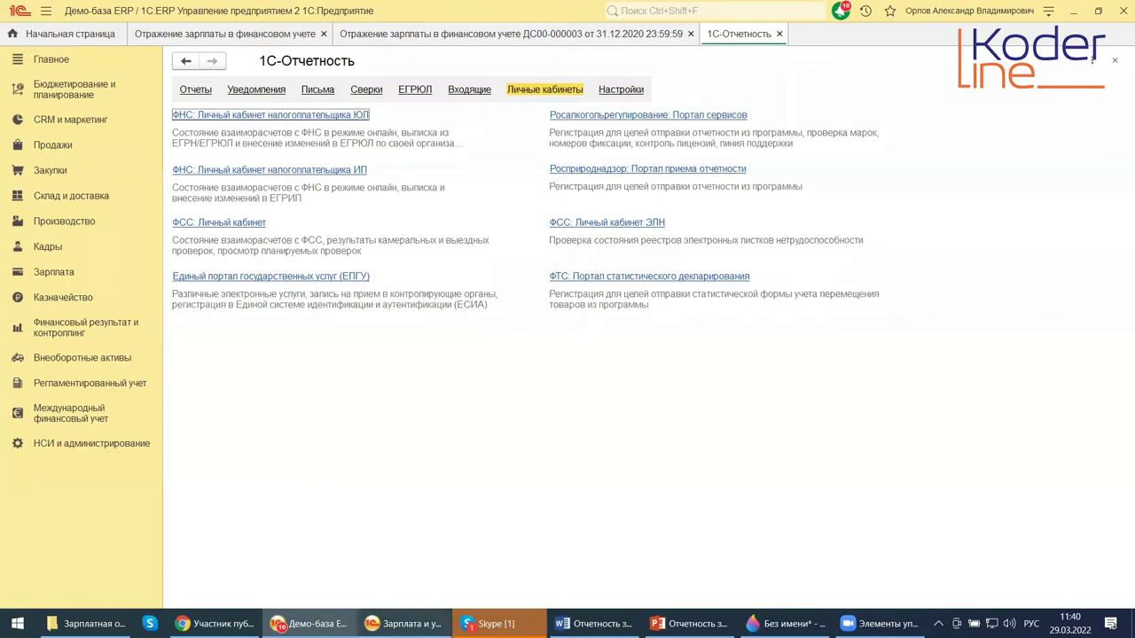
Switch to Зарплата и управление персоналом and close the Отчеты по налогам и взносам page.
{"action": "mouse_move", "coordinate": [404, 624]}
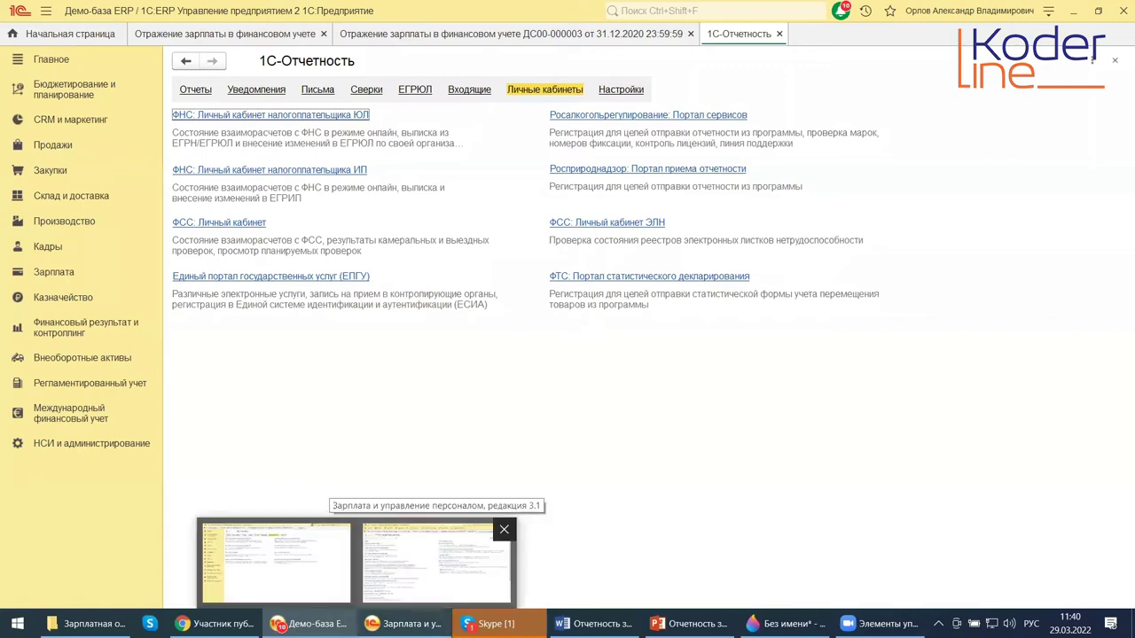
{"action": "left_click", "coordinate": [436, 560]}
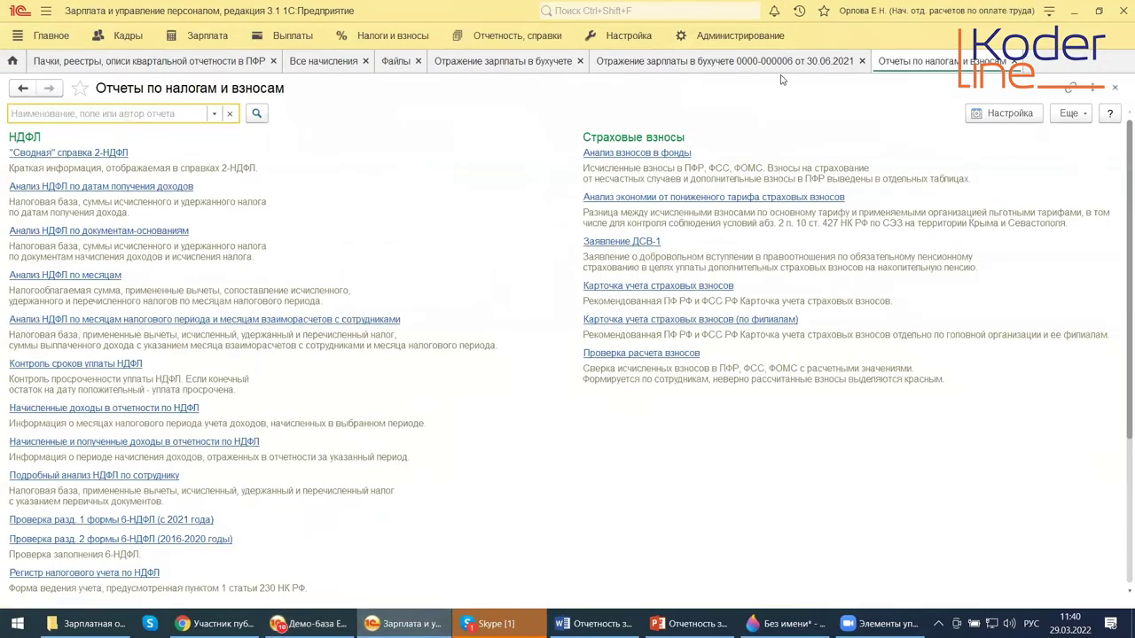
{"action": "left_click", "coordinate": [1114, 92]}
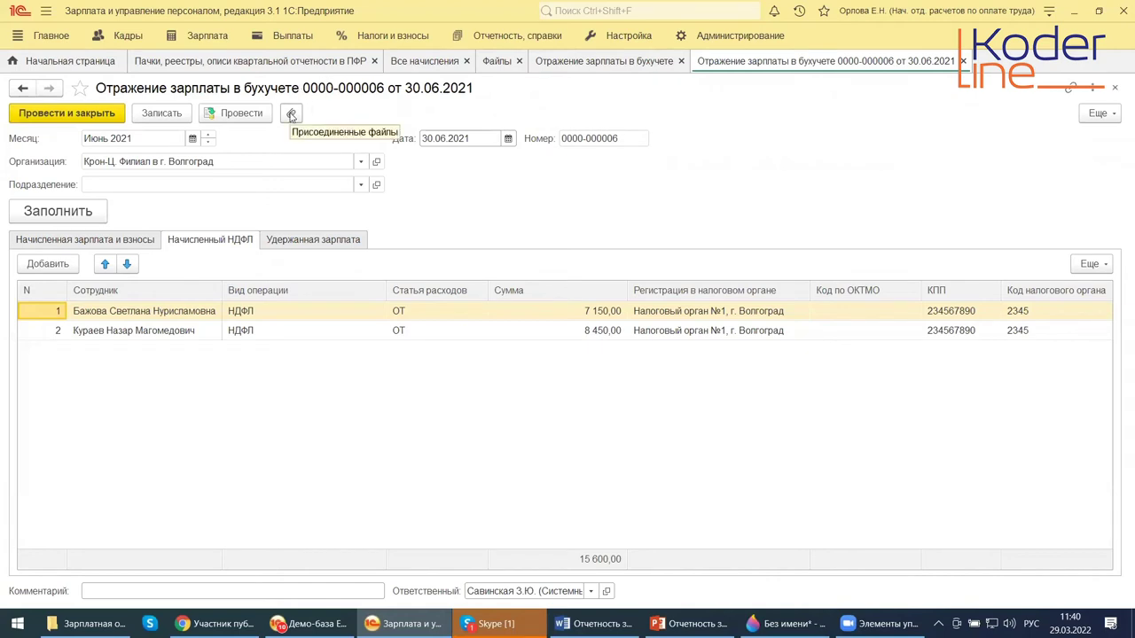
Browse the Налоги и взносы and Отчетность, справки sections, check the ERP demo base window, and return to Зарплата и управление персоналом.
{"action": "left_click", "coordinate": [390, 35]}
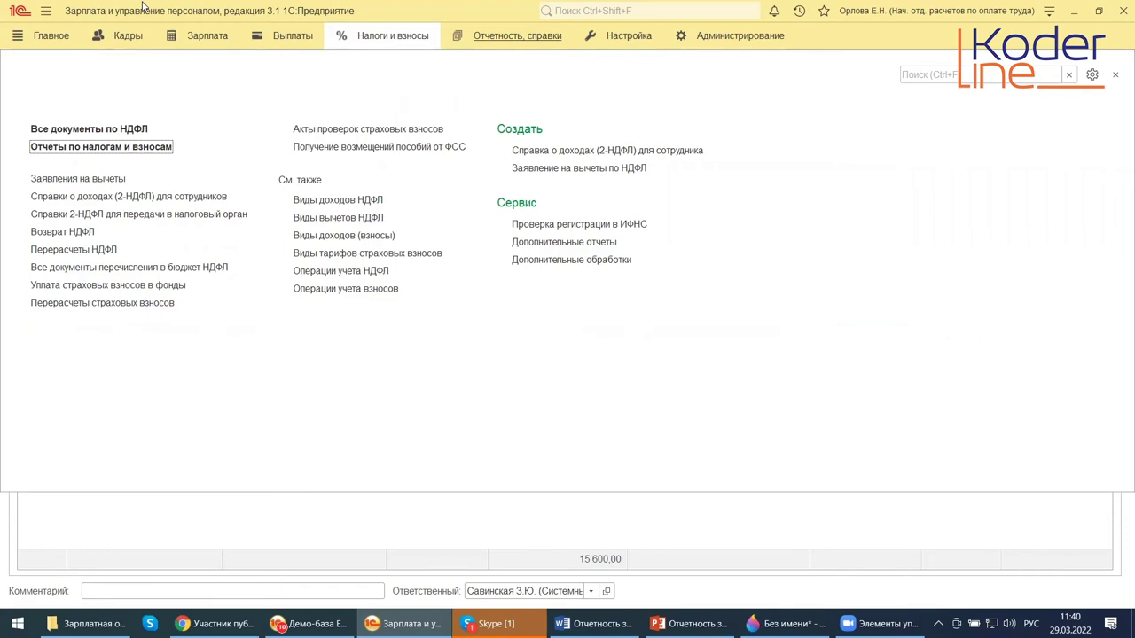
{"action": "left_click", "coordinate": [517, 35]}
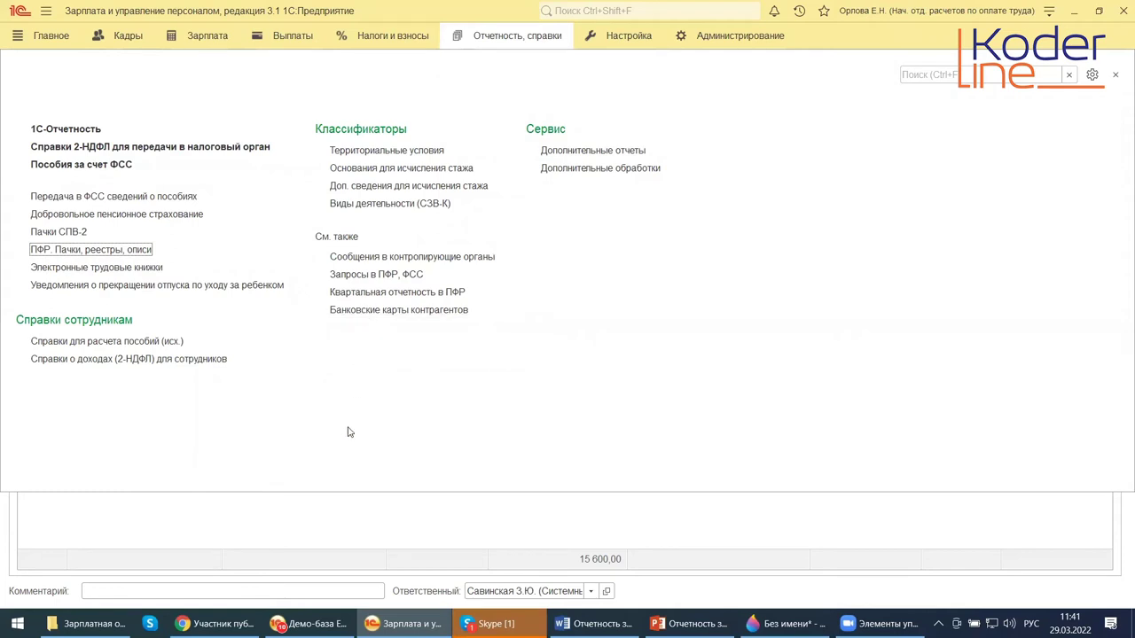
{"action": "mouse_move", "coordinate": [312, 624]}
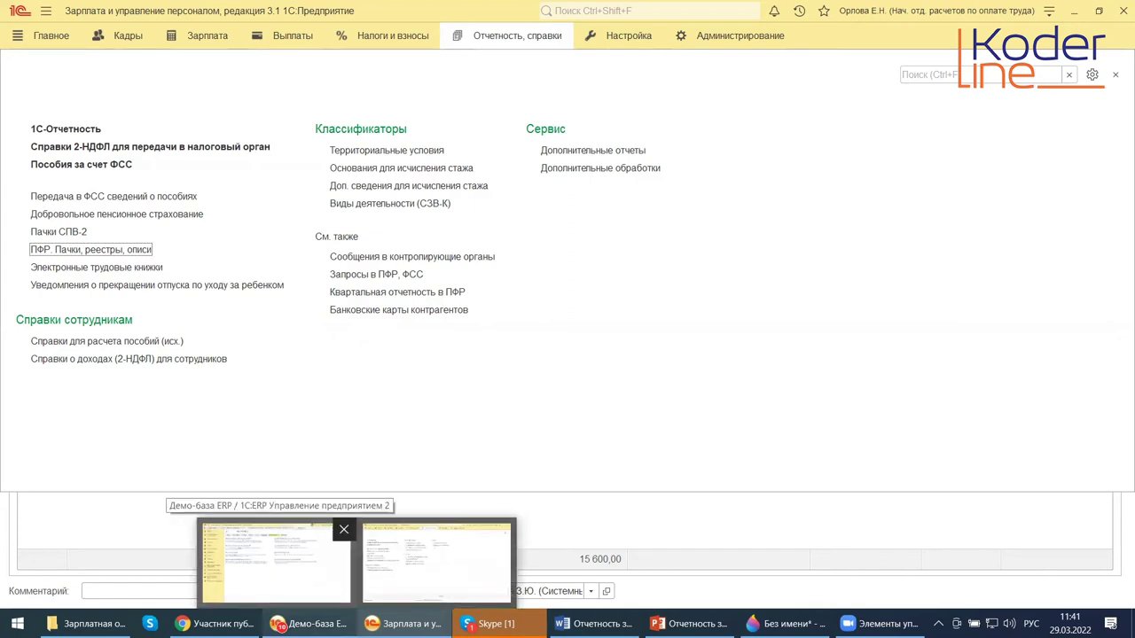
{"action": "left_click", "coordinate": [275, 563]}
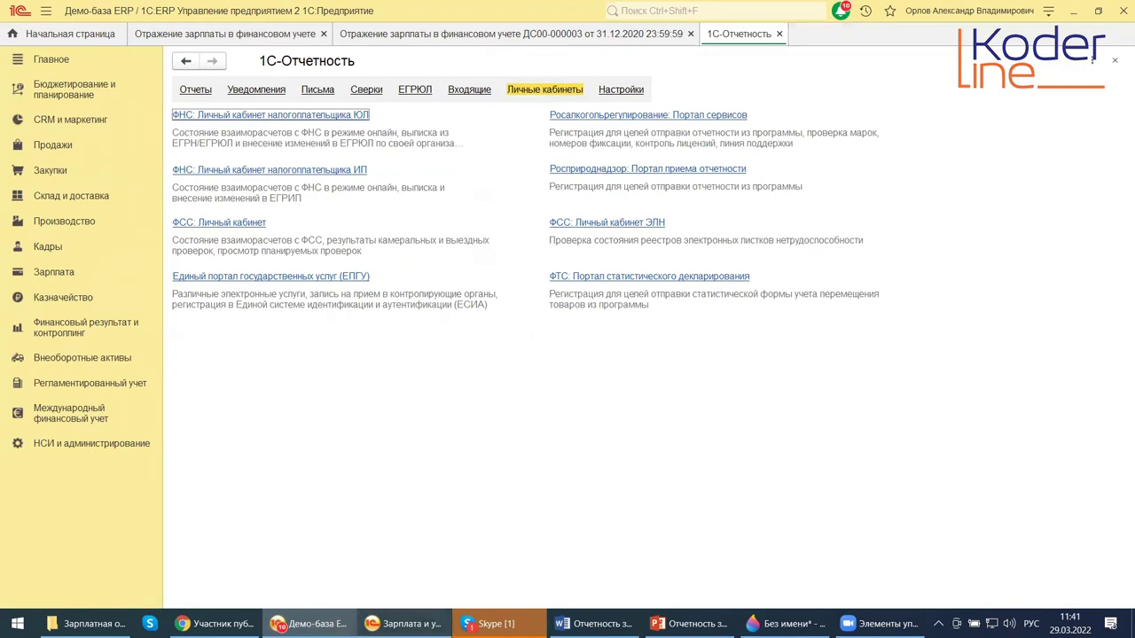
{"action": "left_click", "coordinate": [371, 573]}
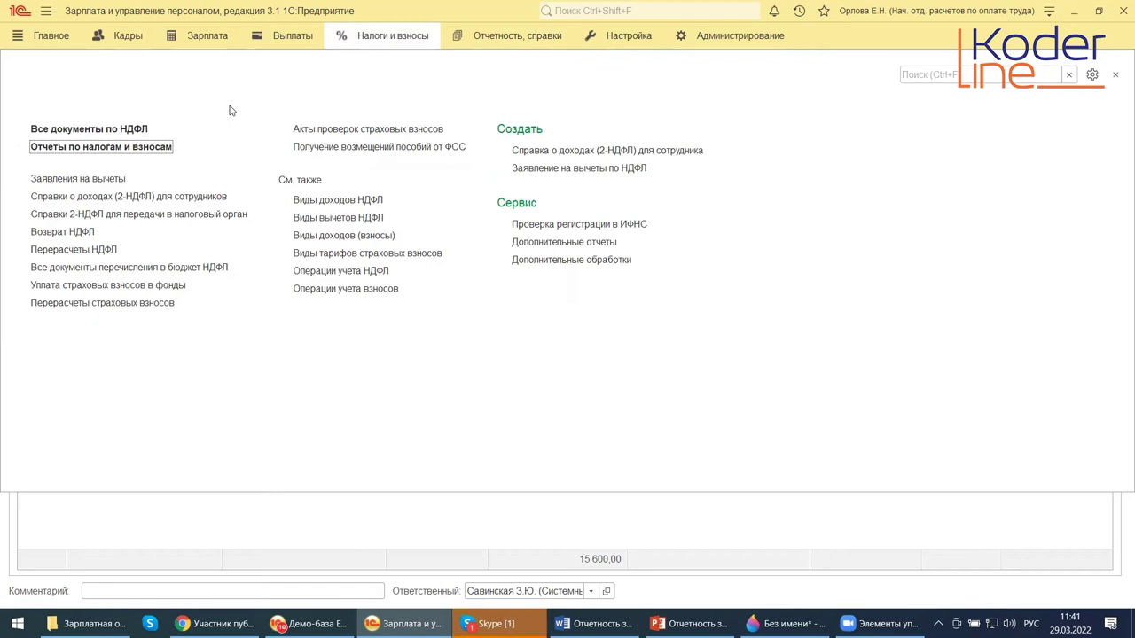
Open the June 2021 Отражение зарплаты в бухучете document and examine its accrued salary, contributions and НДФЛ.
{"action": "left_click", "coordinate": [206, 39]}
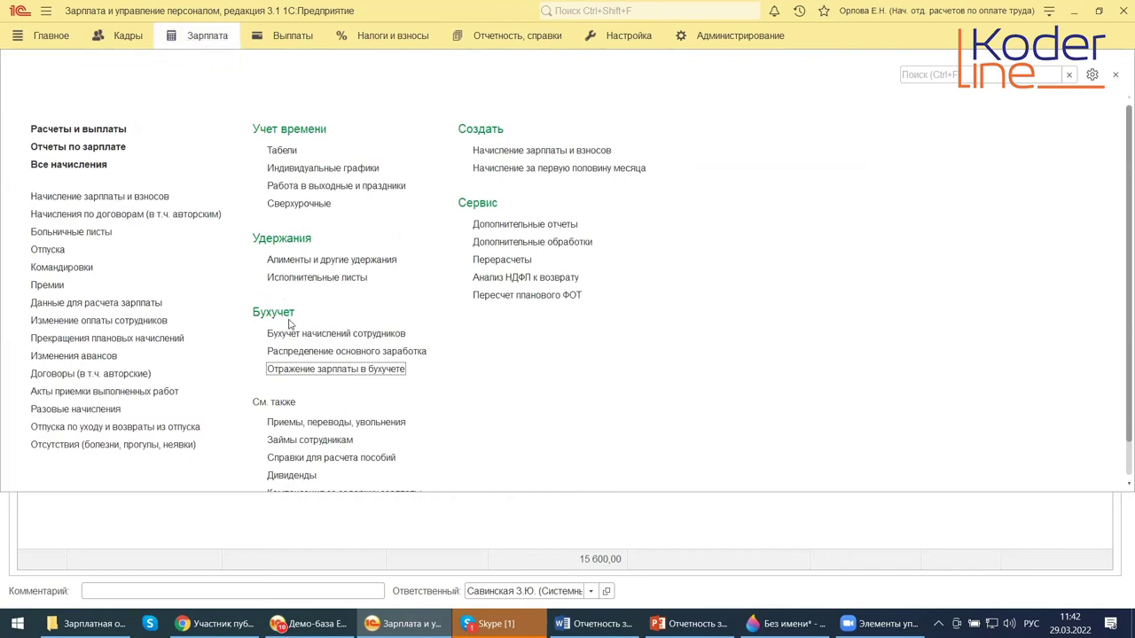
{"action": "left_click", "coordinate": [308, 369]}
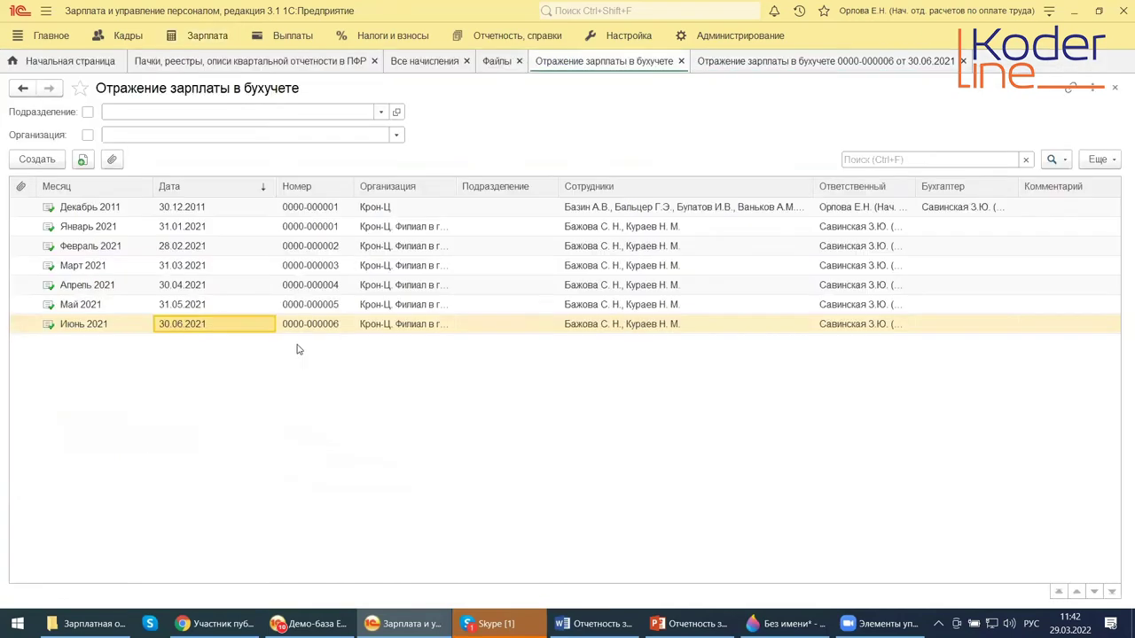
{"action": "double_click", "coordinate": [225, 331]}
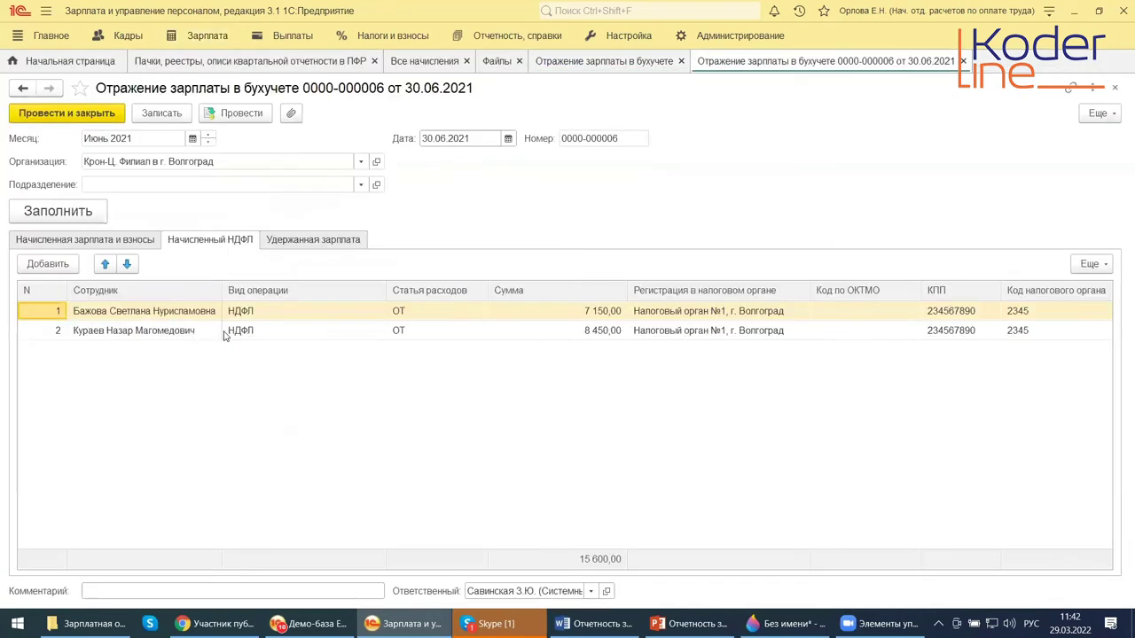
{"action": "left_click", "coordinate": [69, 241]}
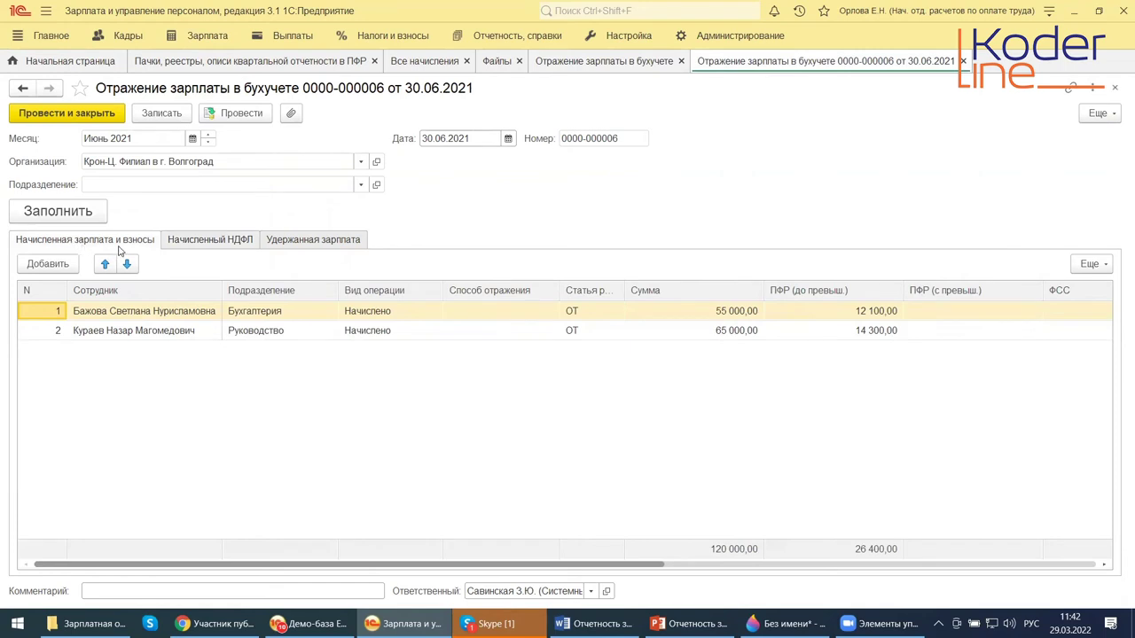
{"action": "left_click", "coordinate": [210, 243]}
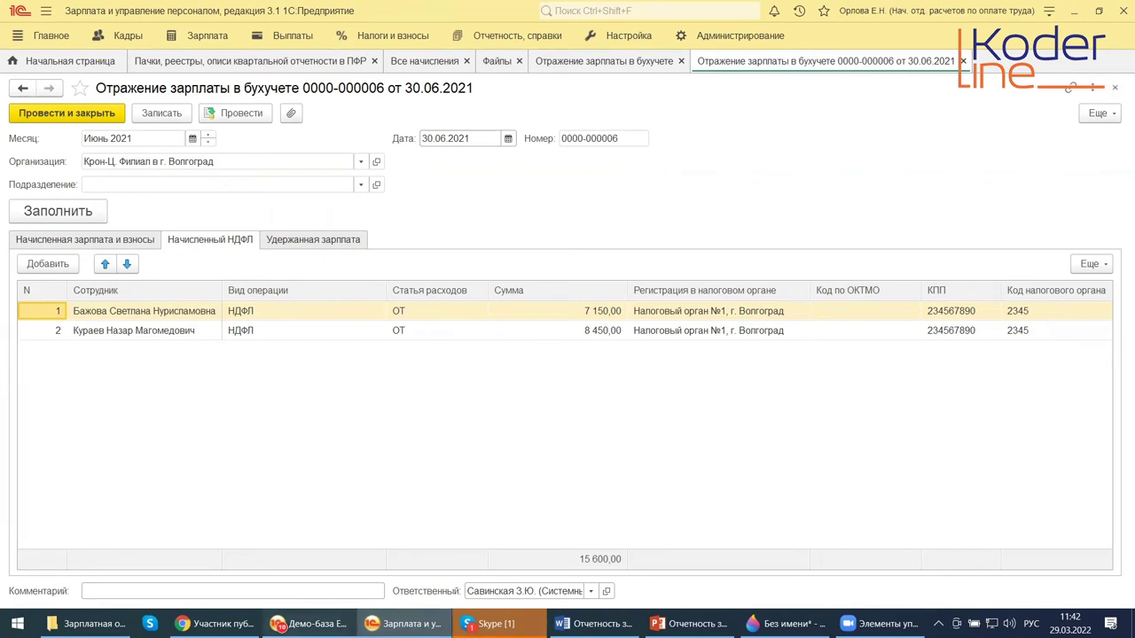
Switch to the ERP demo base, close the 1С-Отчетность page, and review the commands of the Зарплата section.
{"action": "left_click", "coordinate": [310, 624]}
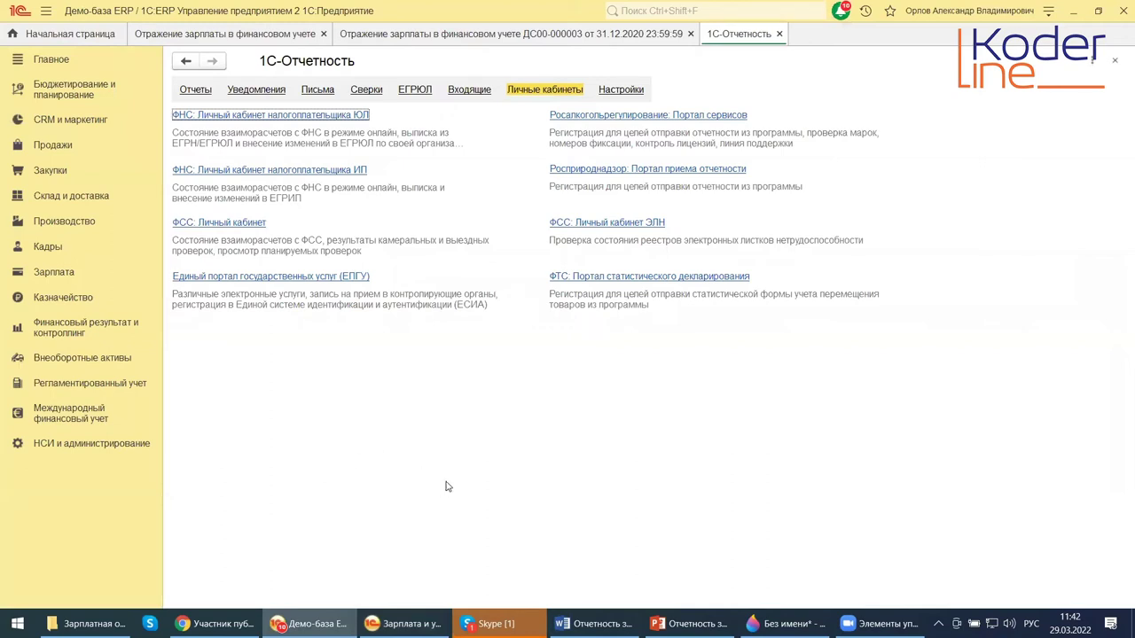
{"action": "left_click", "coordinate": [1113, 65]}
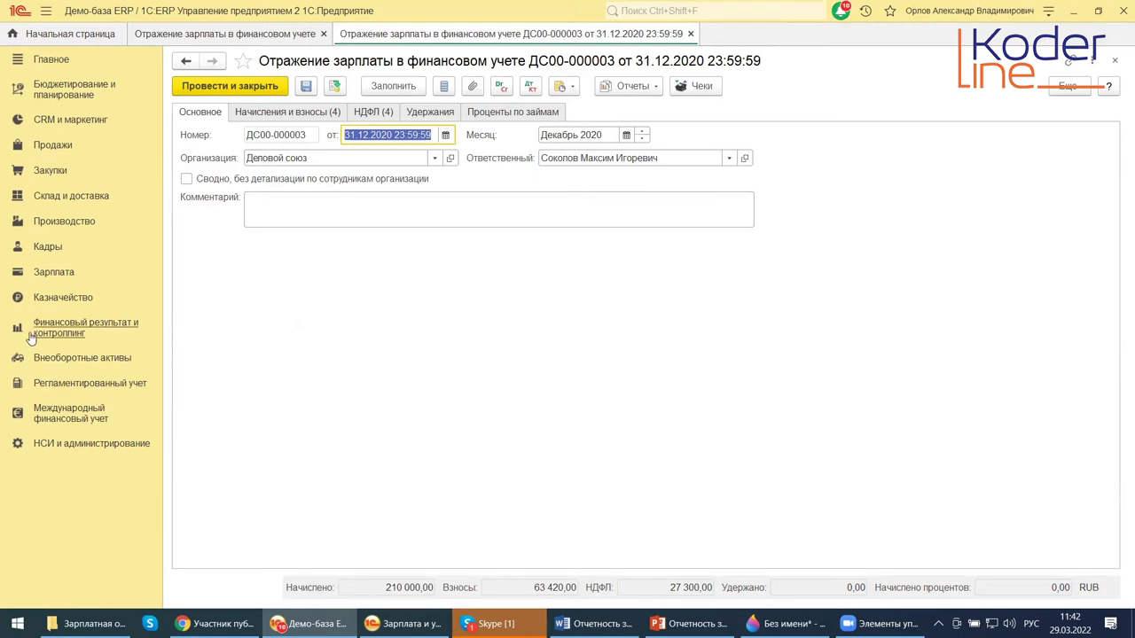
{"action": "left_click", "coordinate": [54, 272]}
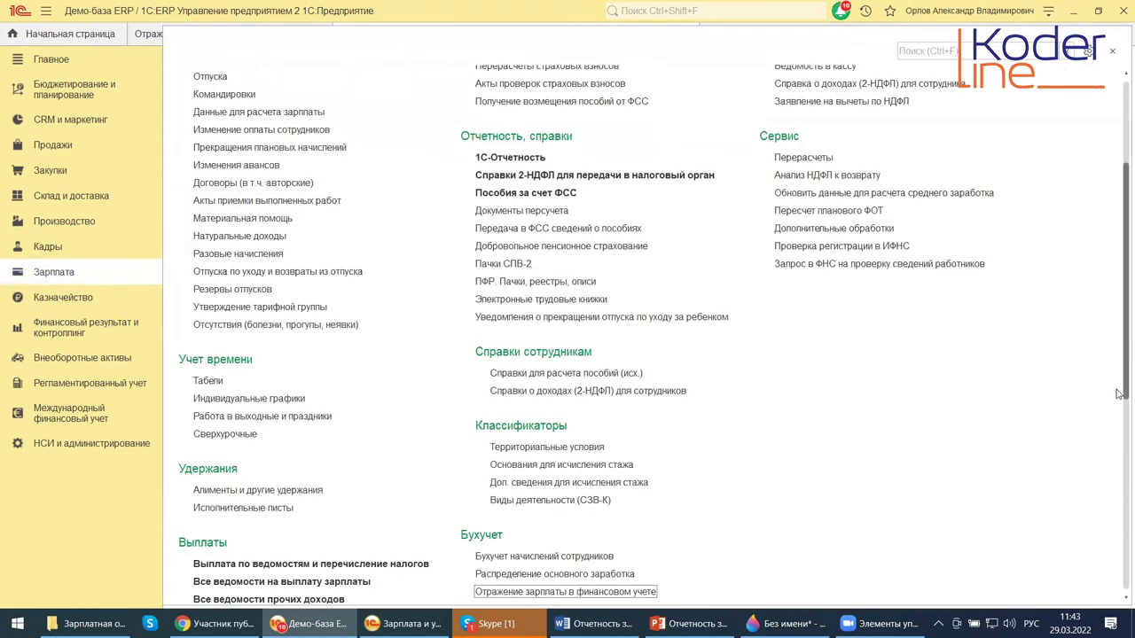
{"action": "scroll", "coordinate": [854, 543], "scroll_direction": "down", "scroll_amount": 3}
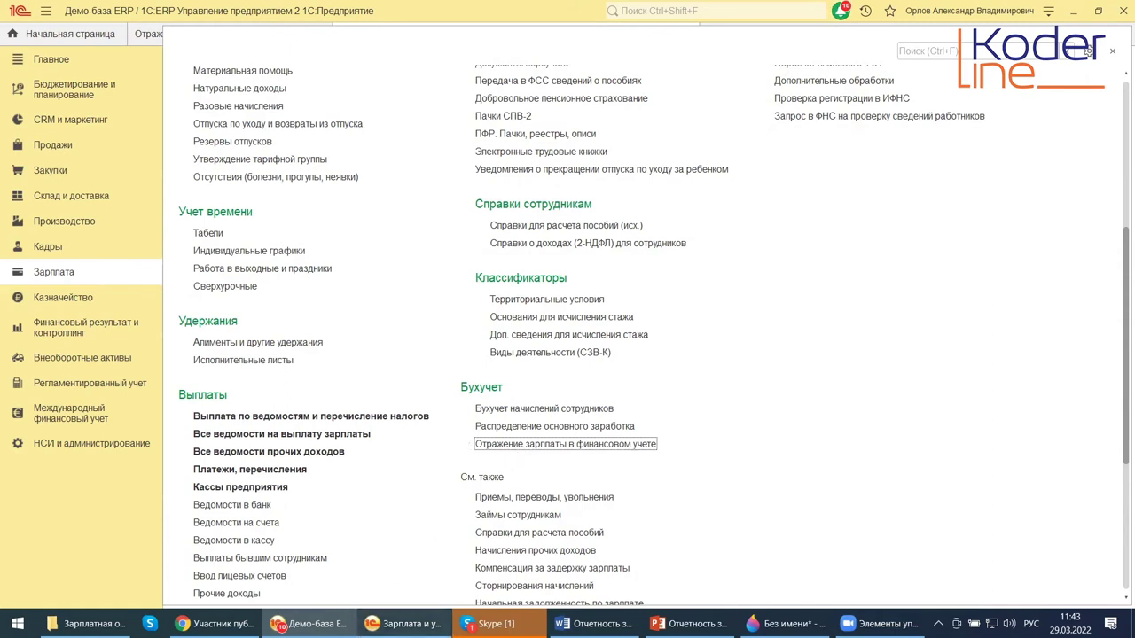
{"action": "mouse_move", "coordinate": [315, 623]}
{"action": "mouse_move", "coordinate": [490, 623]}
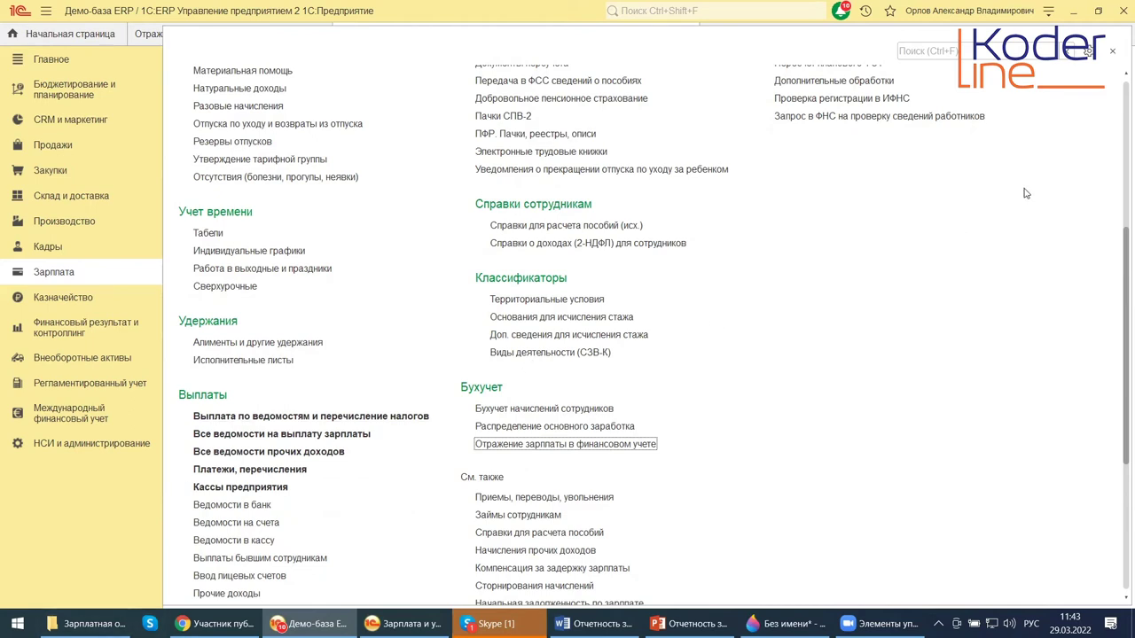
{"action": "left_click", "coordinate": [1112, 52]}
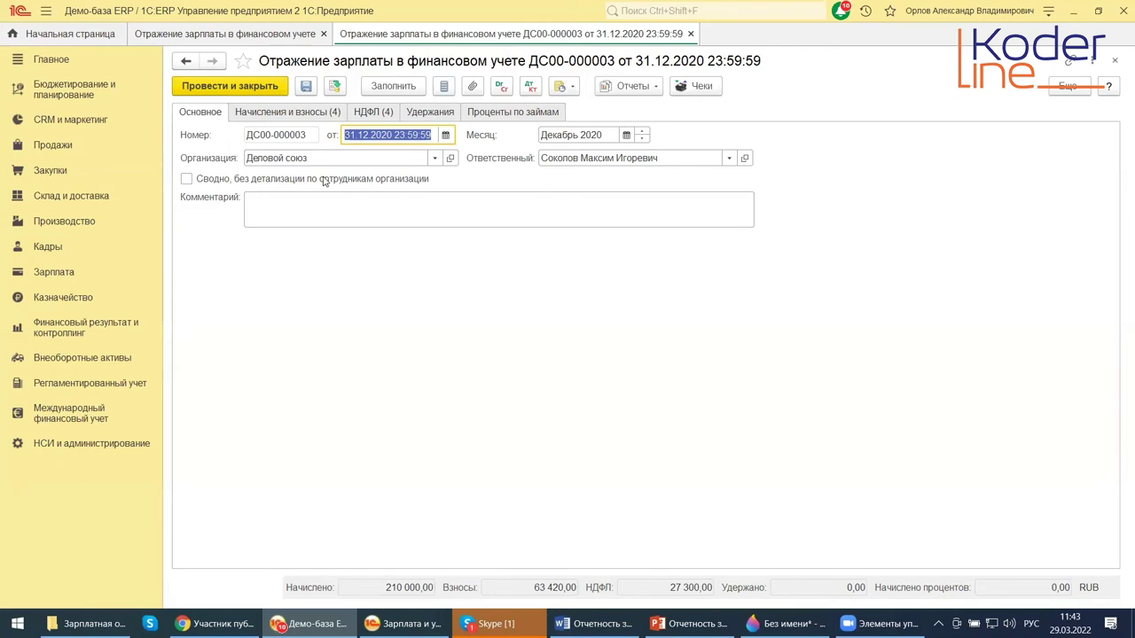
Examine the accruals and contributions, НДФЛ, deductions and loan interest in the December 2020 Отражение зарплаты в финансовом учете document.
{"action": "left_click", "coordinate": [275, 113]}
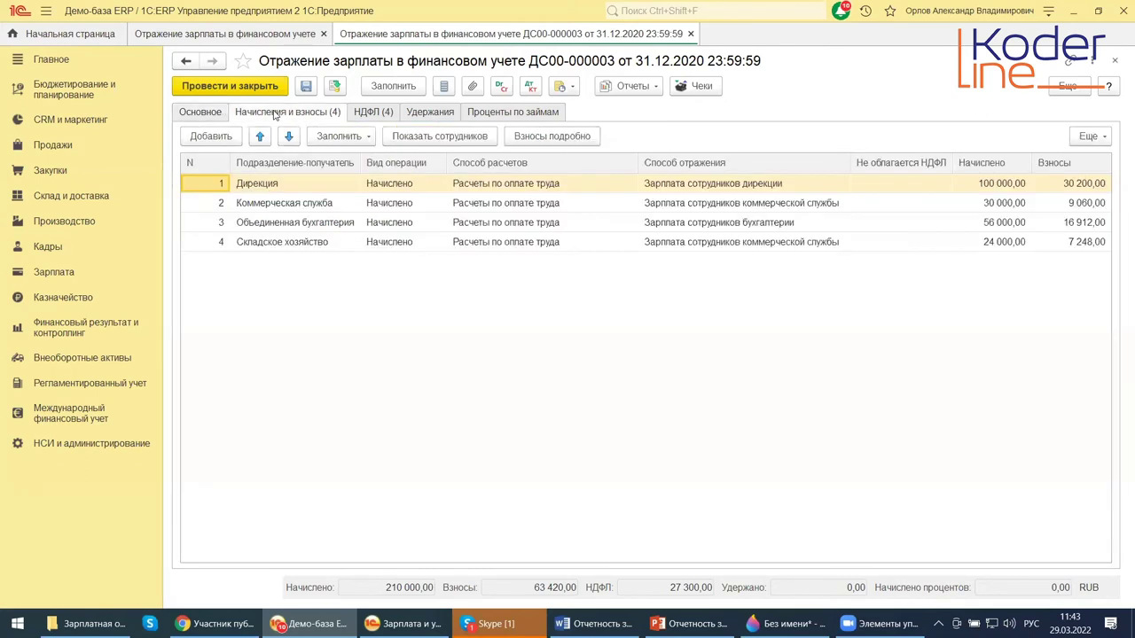
{"action": "left_click", "coordinate": [372, 118]}
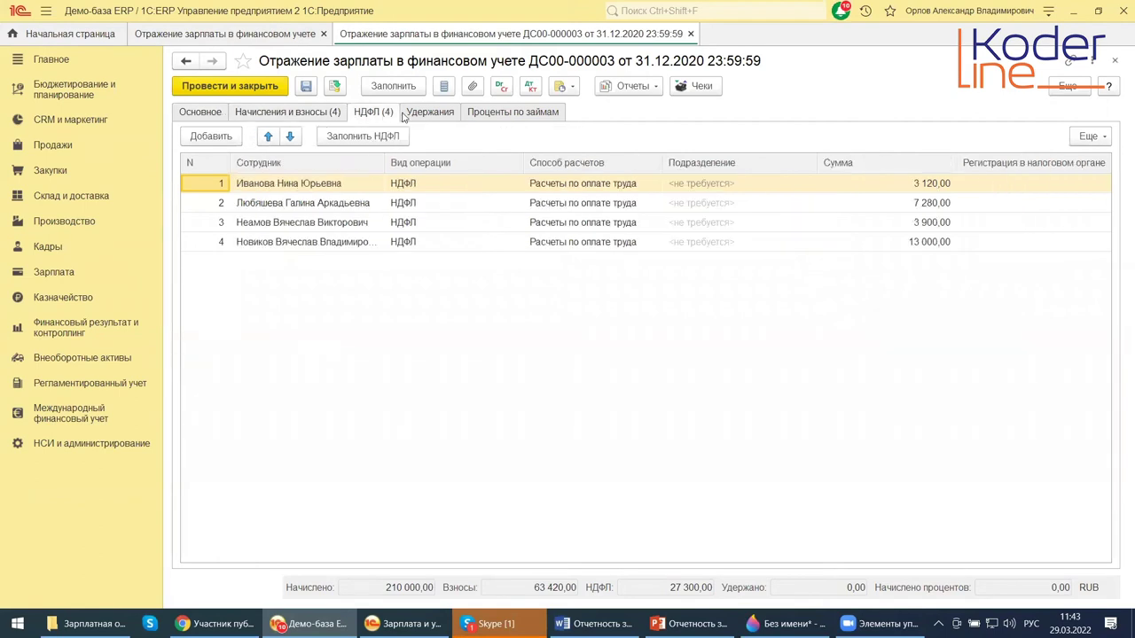
{"action": "left_click", "coordinate": [422, 116]}
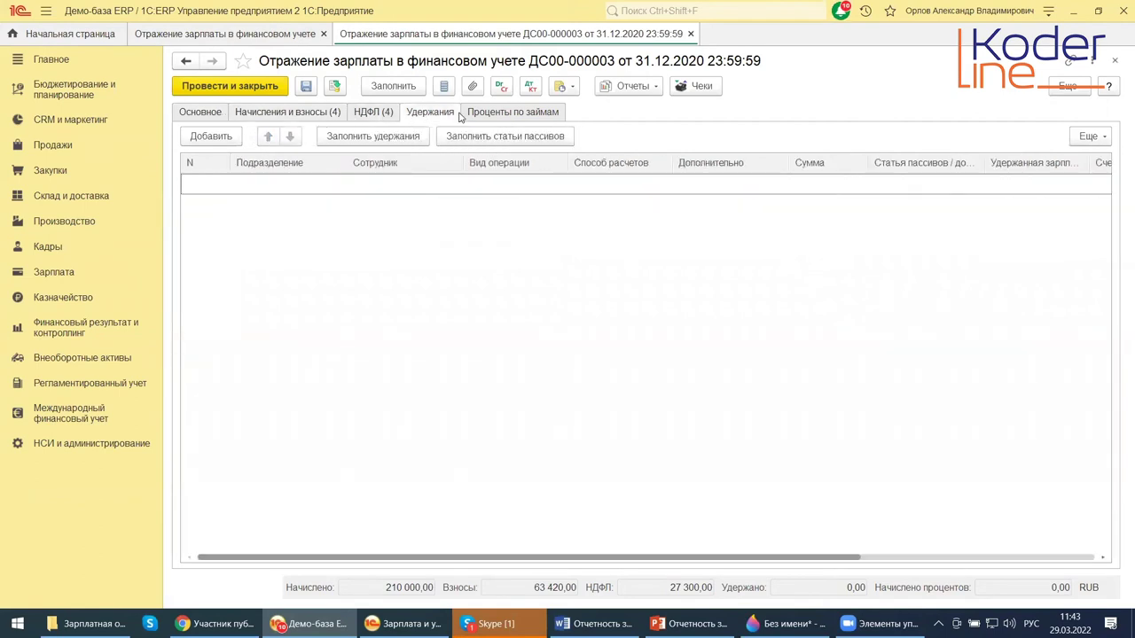
{"action": "left_click", "coordinate": [487, 116]}
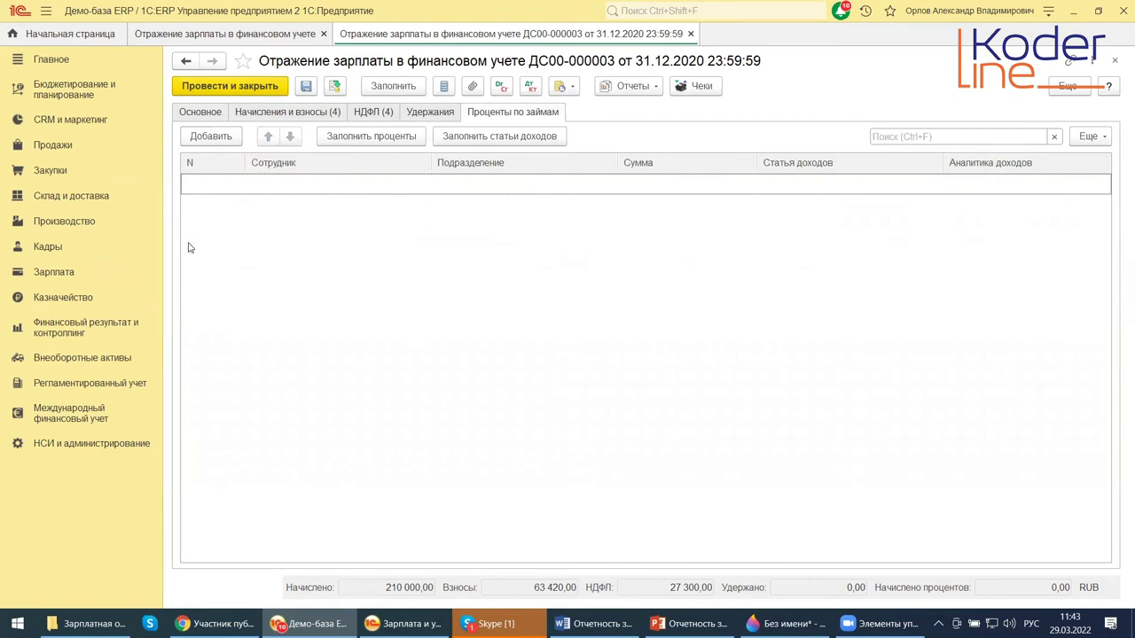
Browse the commands of the Регламентированный учет and Зарплата sections, including Сервис.
{"action": "left_click", "coordinate": [73, 385]}
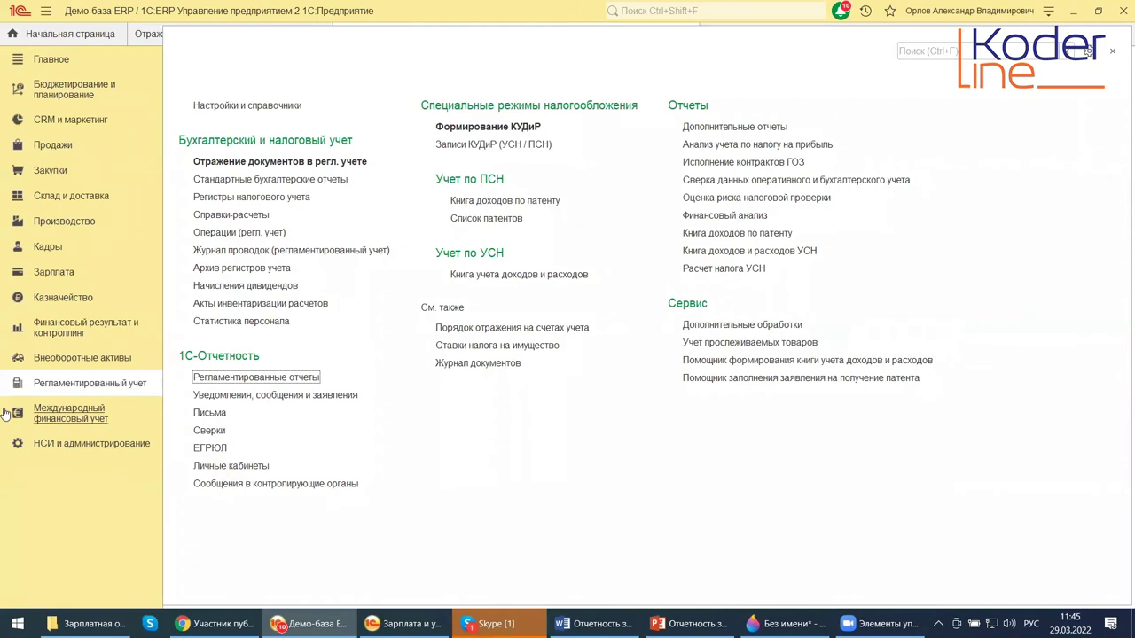
{"action": "left_click", "coordinate": [21, 272]}
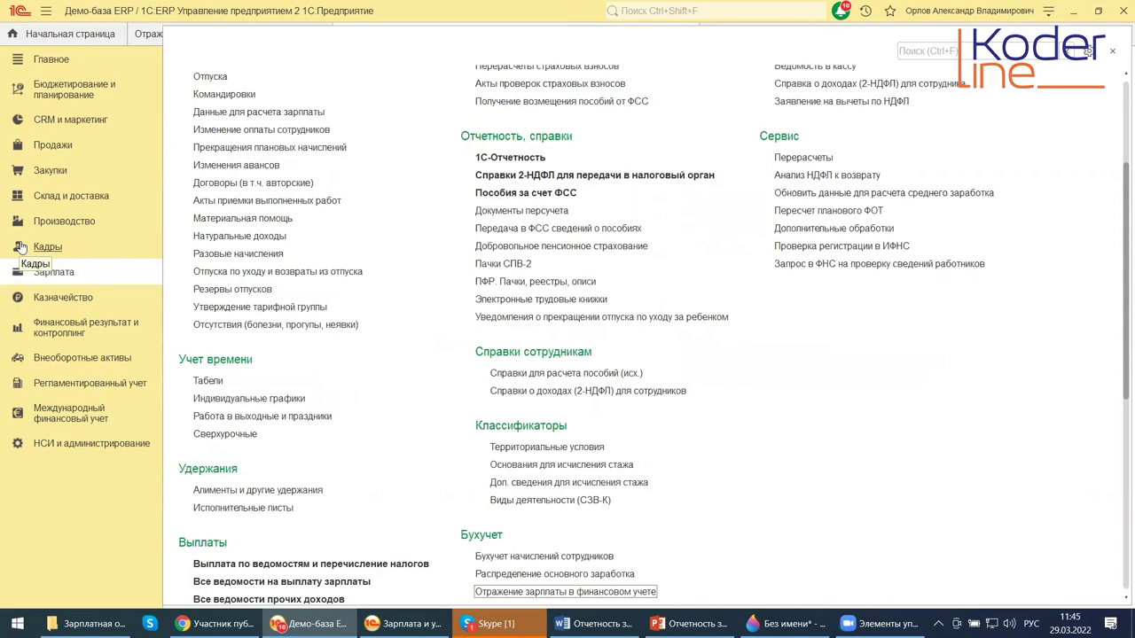
{"action": "left_click", "coordinate": [21, 247]}
{"action": "scroll", "coordinate": [320, 364], "scroll_direction": "down", "scroll_amount": 3}
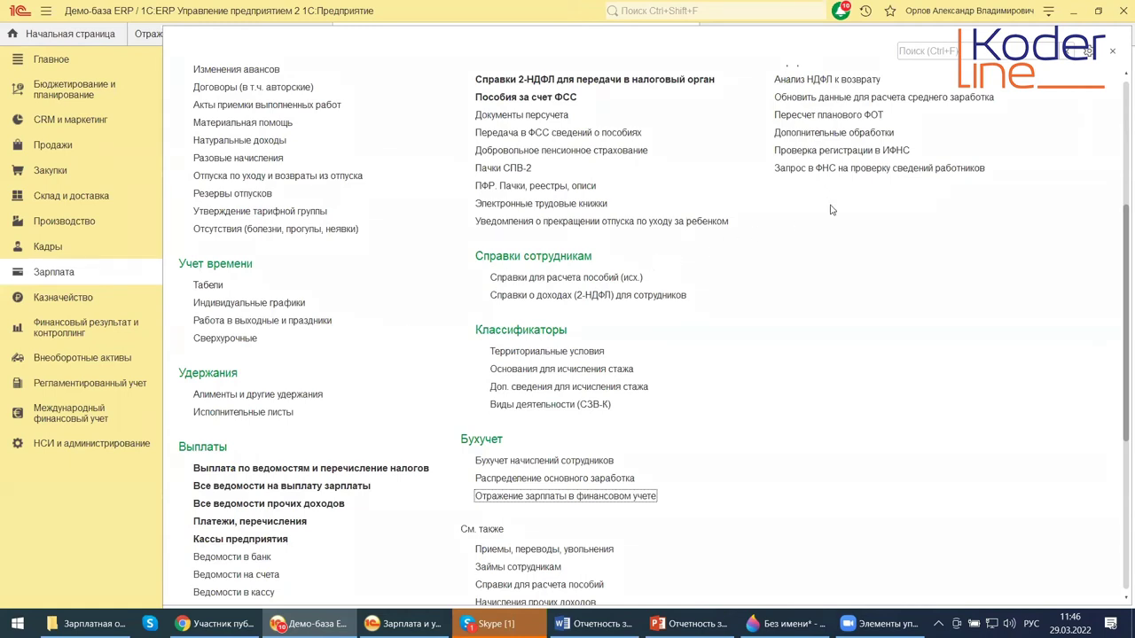
{"action": "left_click", "coordinate": [865, 153]}
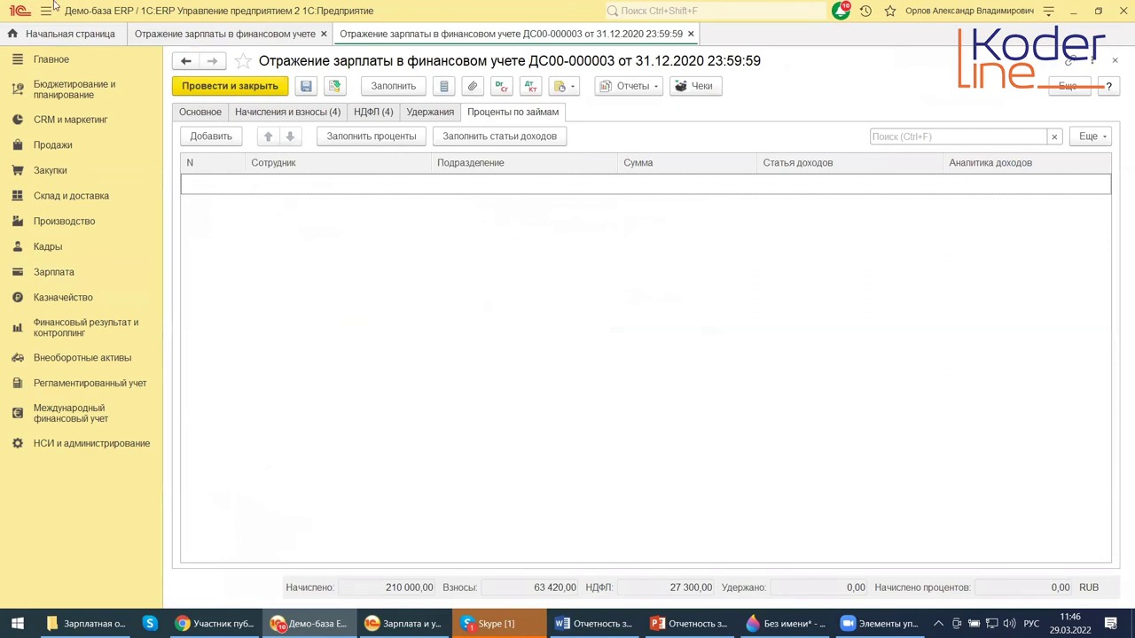
Review the main data, accruals and НДФЛ of the December 2020 salary reflection document, and close it.
{"action": "left_click", "coordinate": [220, 112]}
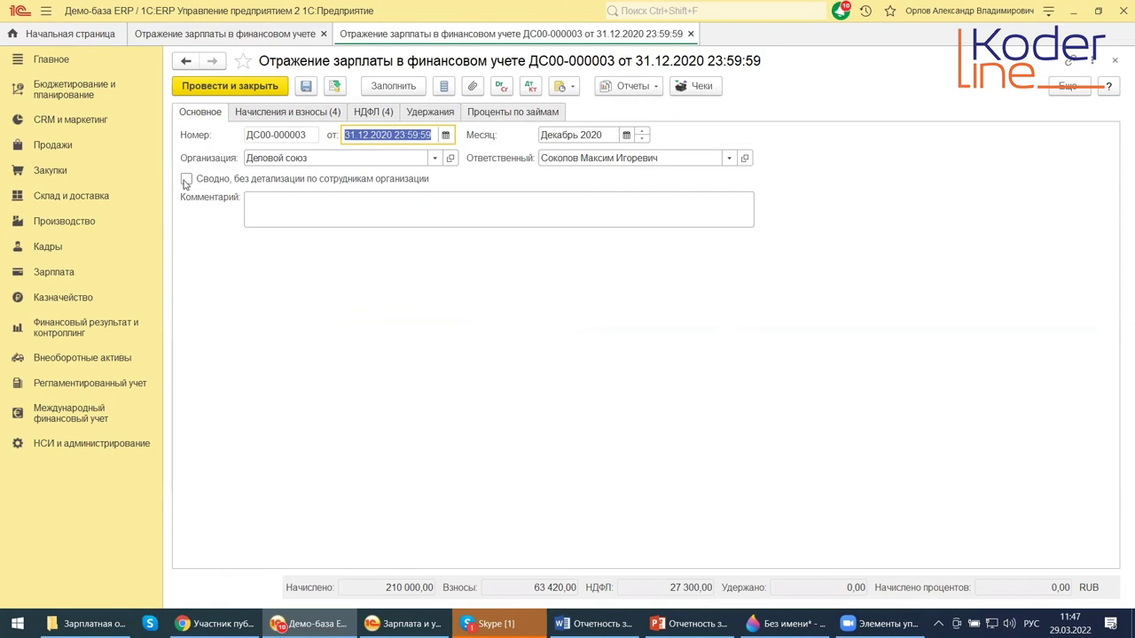
{"action": "left_click", "coordinate": [250, 120]}
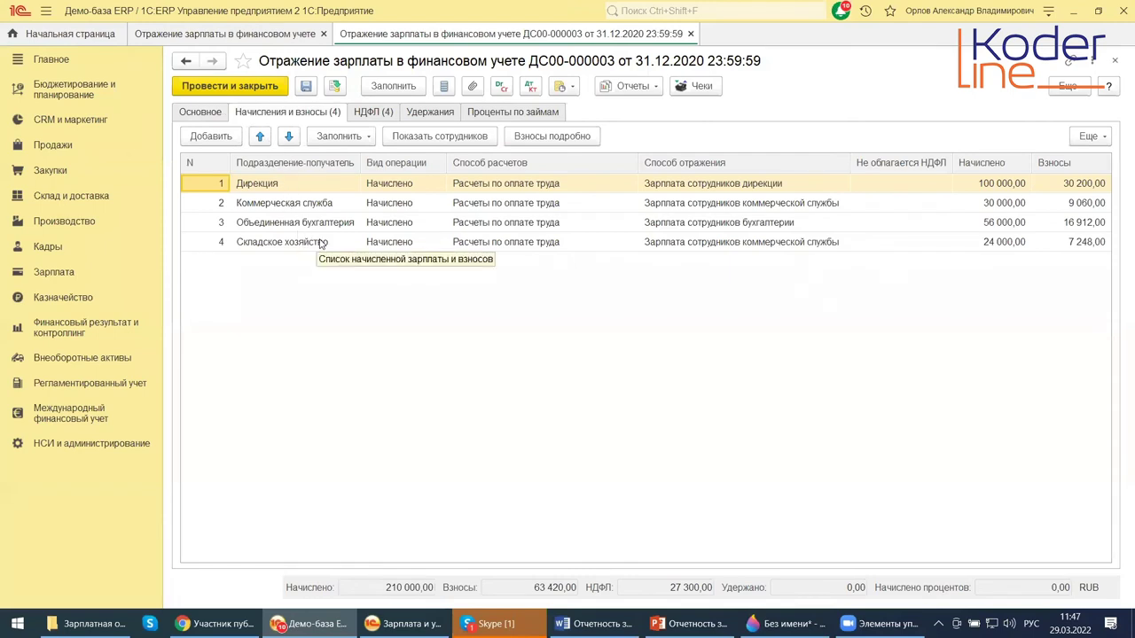
{"action": "left_click", "coordinate": [376, 114]}
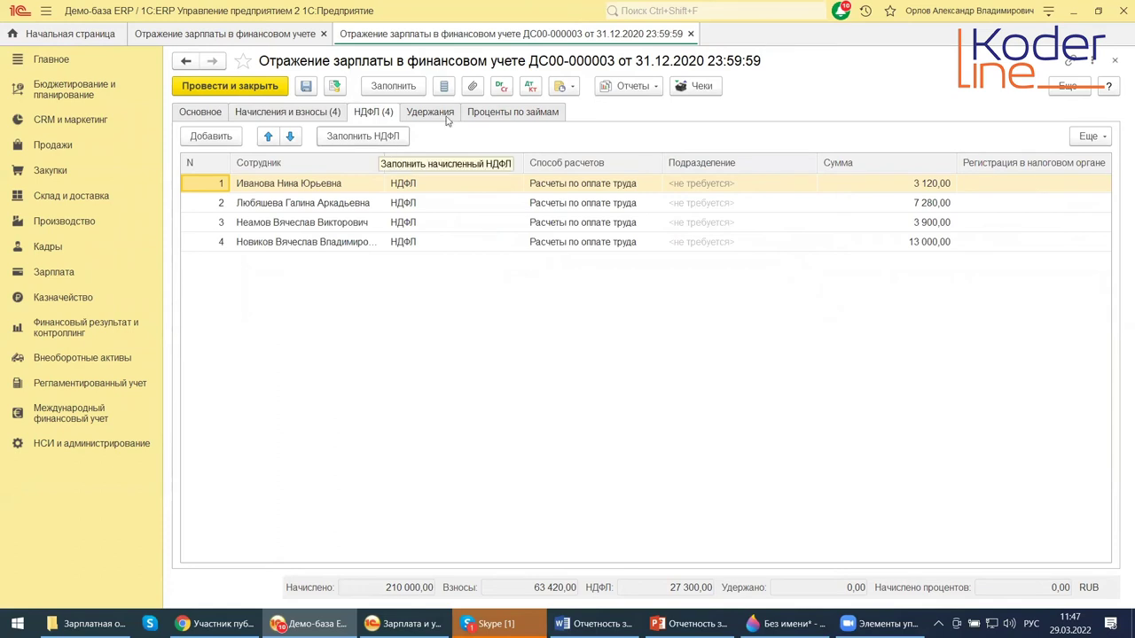
{"action": "left_click", "coordinate": [1116, 62]}
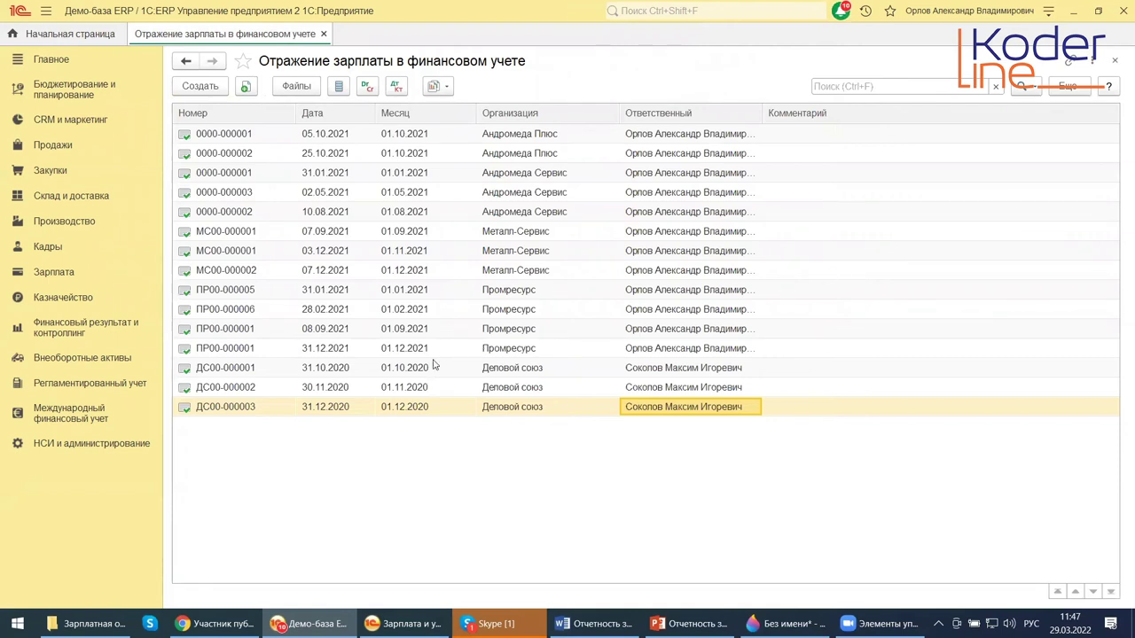
Open the Регламентированный учет settings and view the Отчетность options and available formats for saving accounting registers without changing the format.
{"action": "left_click", "coordinate": [53, 443]}
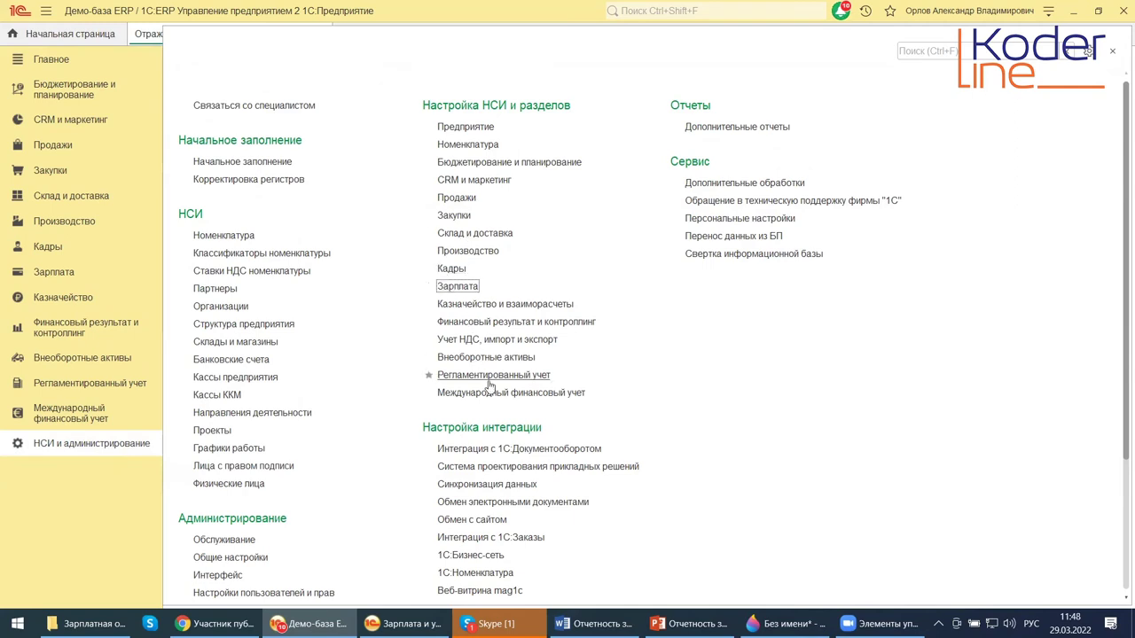
{"action": "left_click", "coordinate": [485, 379]}
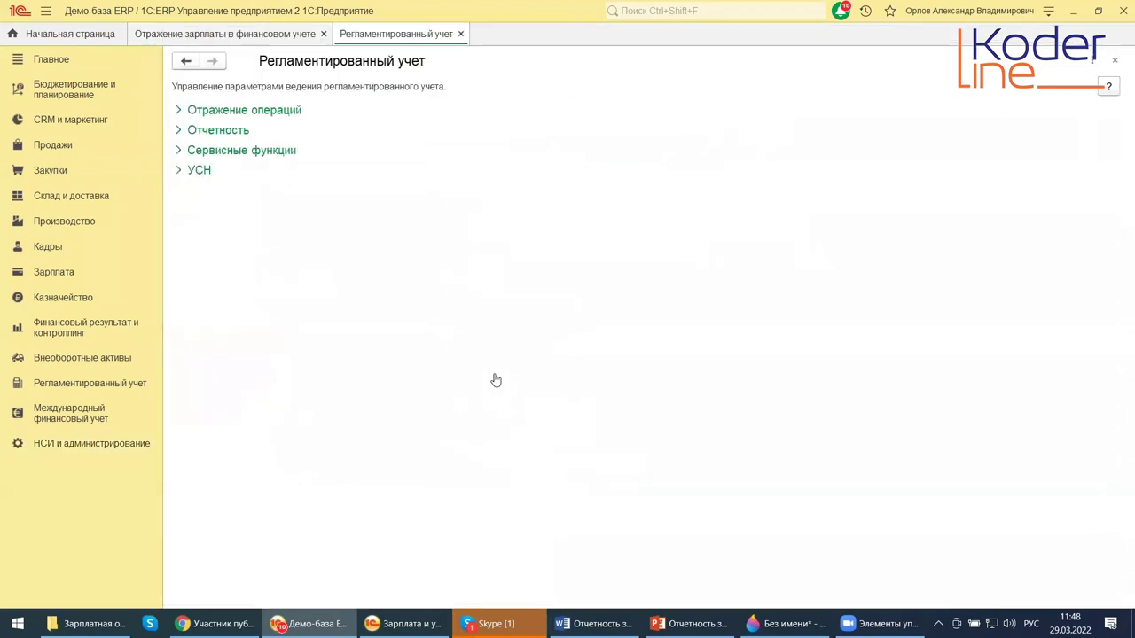
{"action": "left_click", "coordinate": [178, 130]}
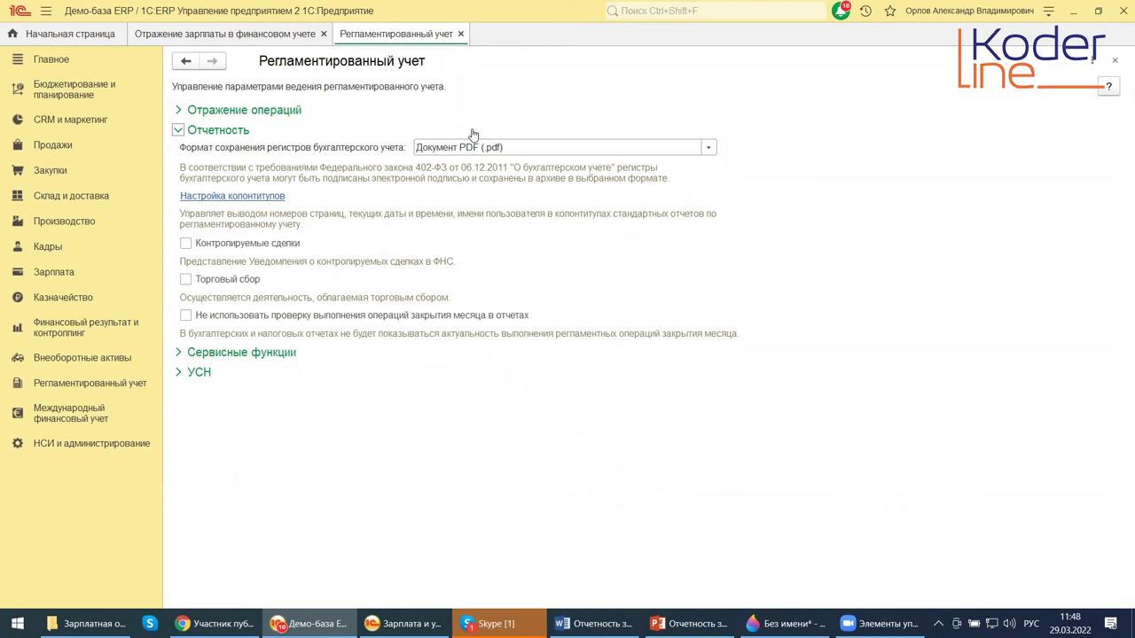
{"action": "left_click", "coordinate": [708, 149]}
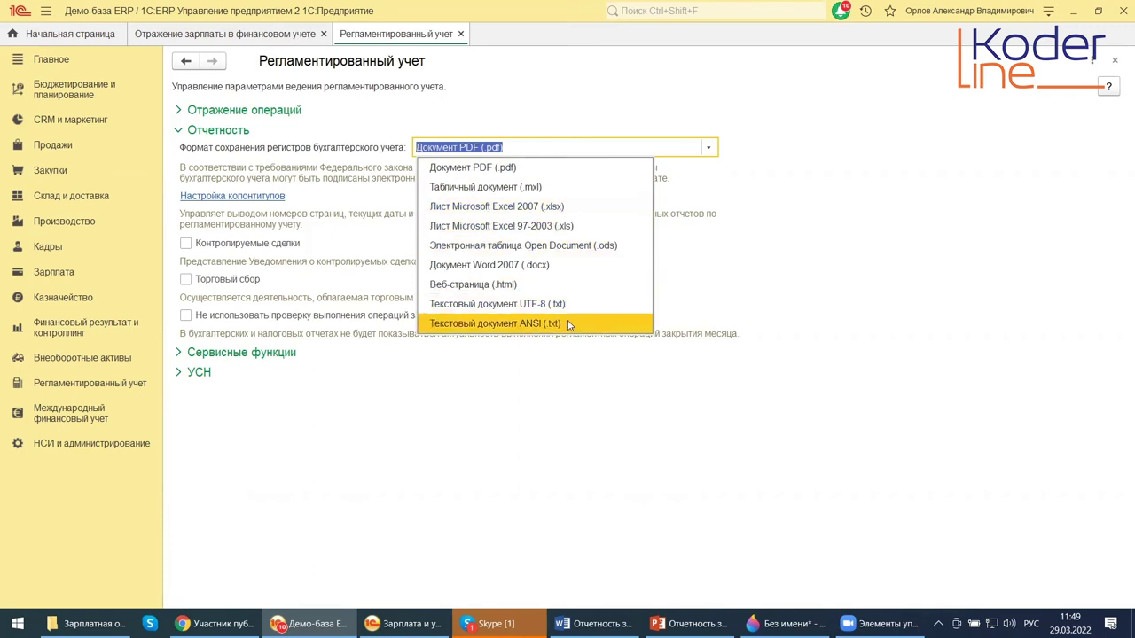
{"action": "left_click", "coordinate": [719, 271]}
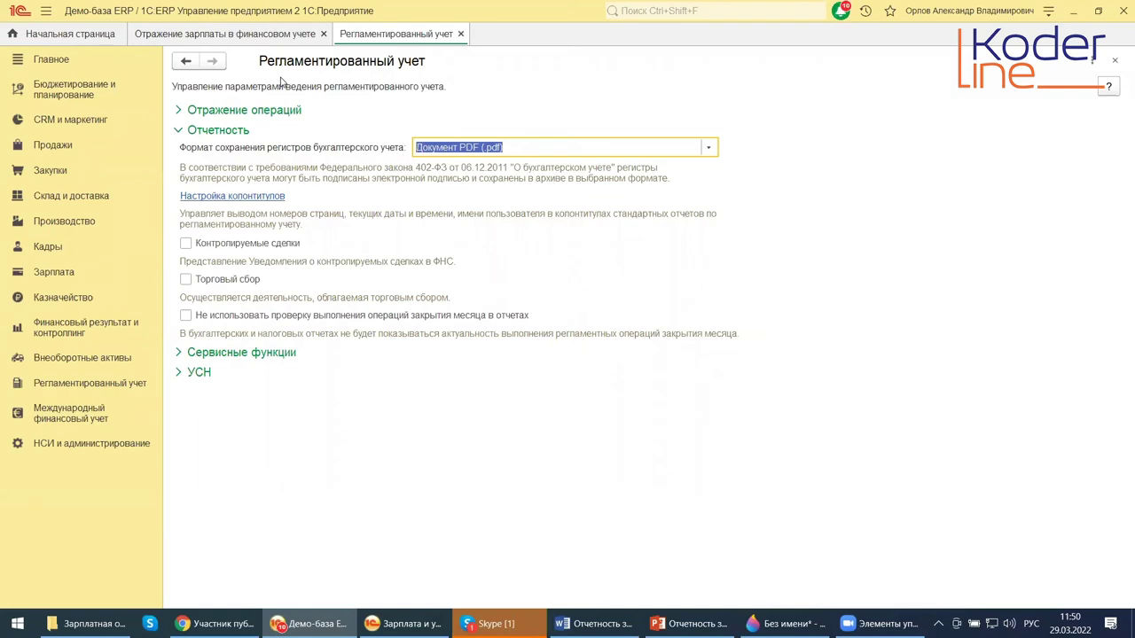
Examine the Кадровый учет settings under НСИ и администрирование, from personnel options to Специальности сотрудников, and close both open settings pages.
{"action": "left_click", "coordinate": [49, 246]}
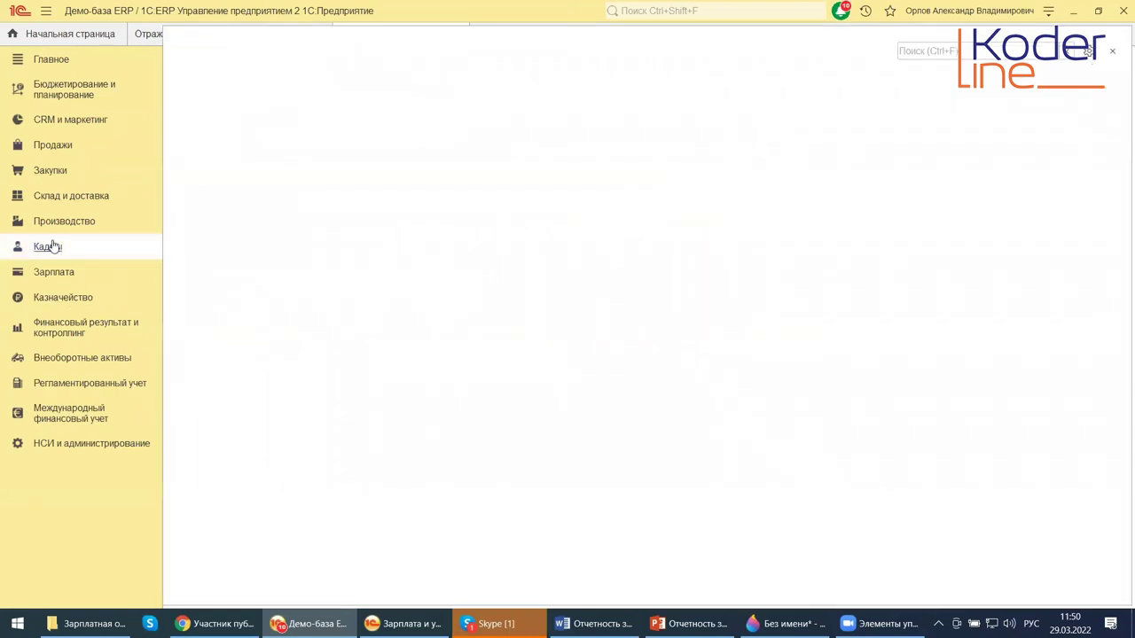
{"action": "left_click", "coordinate": [84, 445]}
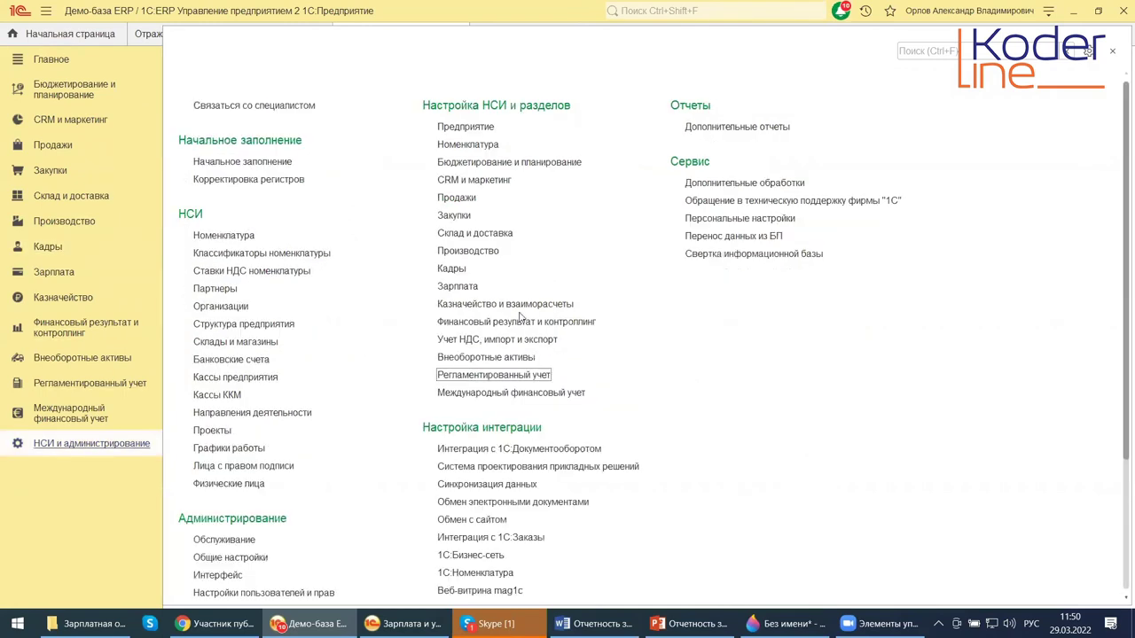
{"action": "left_click", "coordinate": [452, 270]}
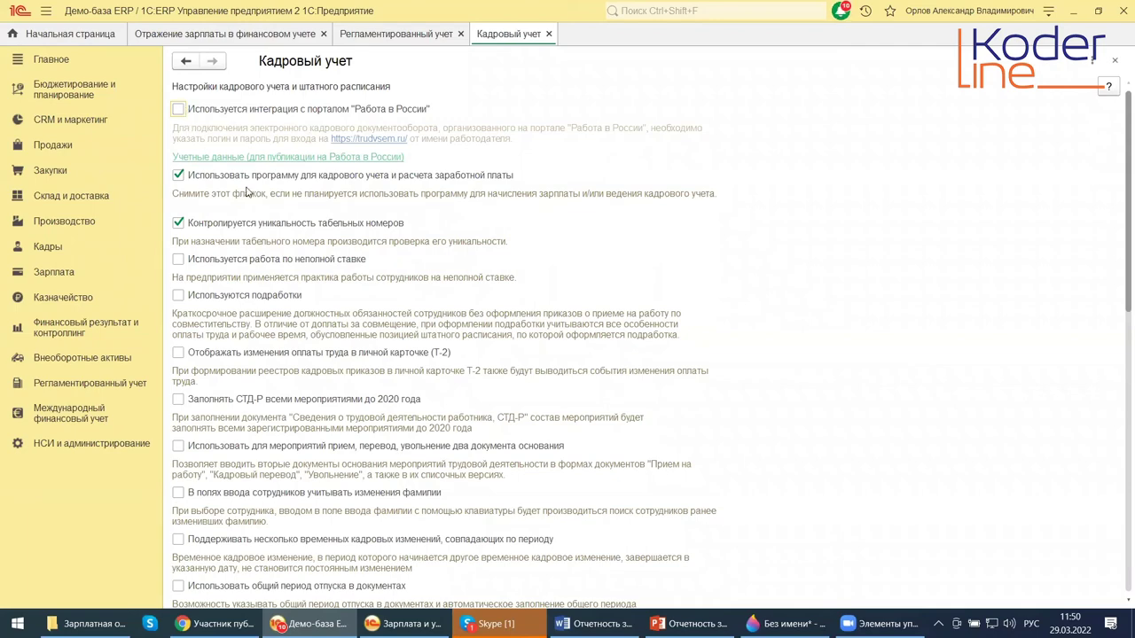
{"action": "scroll", "coordinate": [238, 255], "scroll_direction": "down", "scroll_amount": 3}
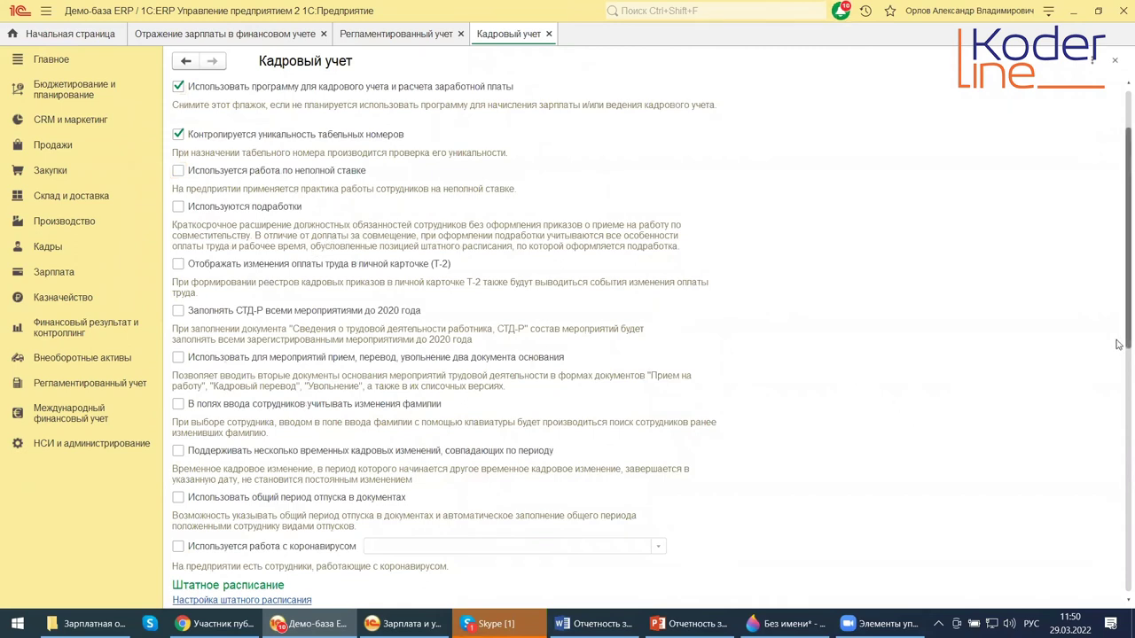
{"action": "left_click_drag", "start_coordinate": [1118, 345], "coordinate": [1118, 349]}
{"action": "scroll", "coordinate": [1117, 375], "scroll_direction": "down", "scroll_amount": 5}
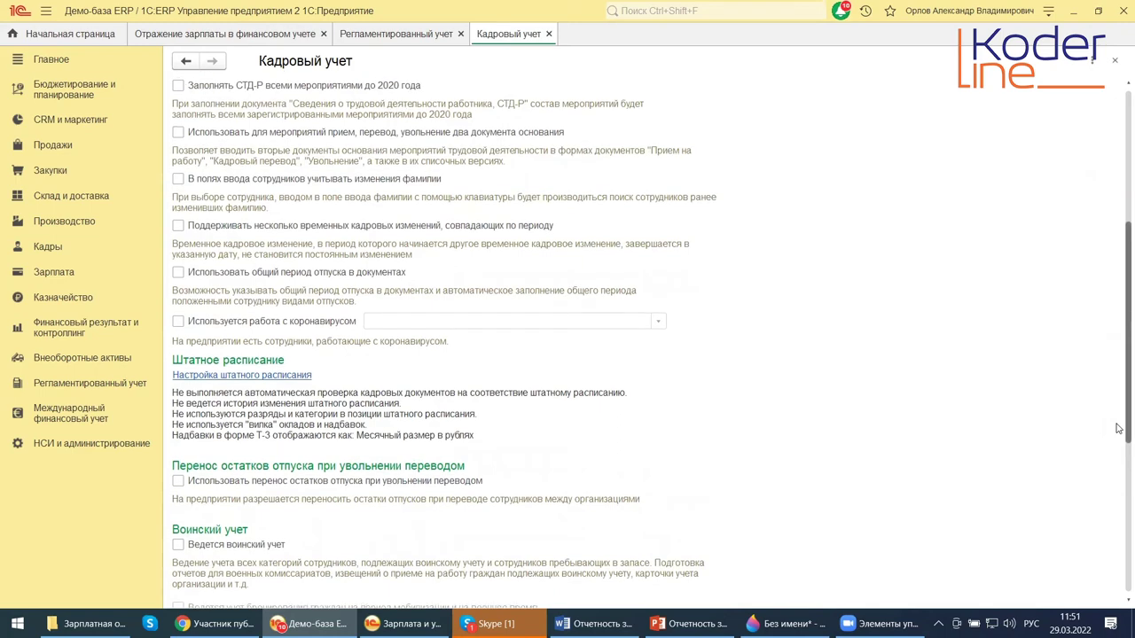
{"action": "scroll", "coordinate": [1118, 430], "scroll_direction": "down", "scroll_amount": 1}
{"action": "scroll", "coordinate": [1119, 430], "scroll_direction": "down", "scroll_amount": 5}
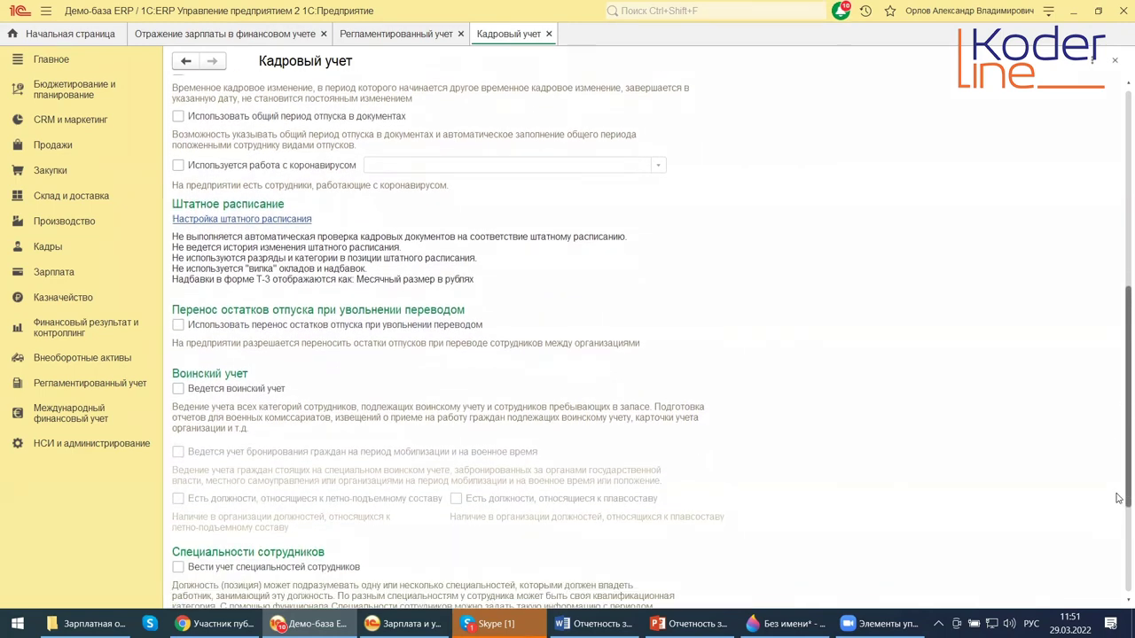
{"action": "scroll", "coordinate": [1118, 501], "scroll_direction": "down", "scroll_amount": 2}
{"action": "scroll", "coordinate": [1118, 514], "scroll_direction": "down", "scroll_amount": 2}
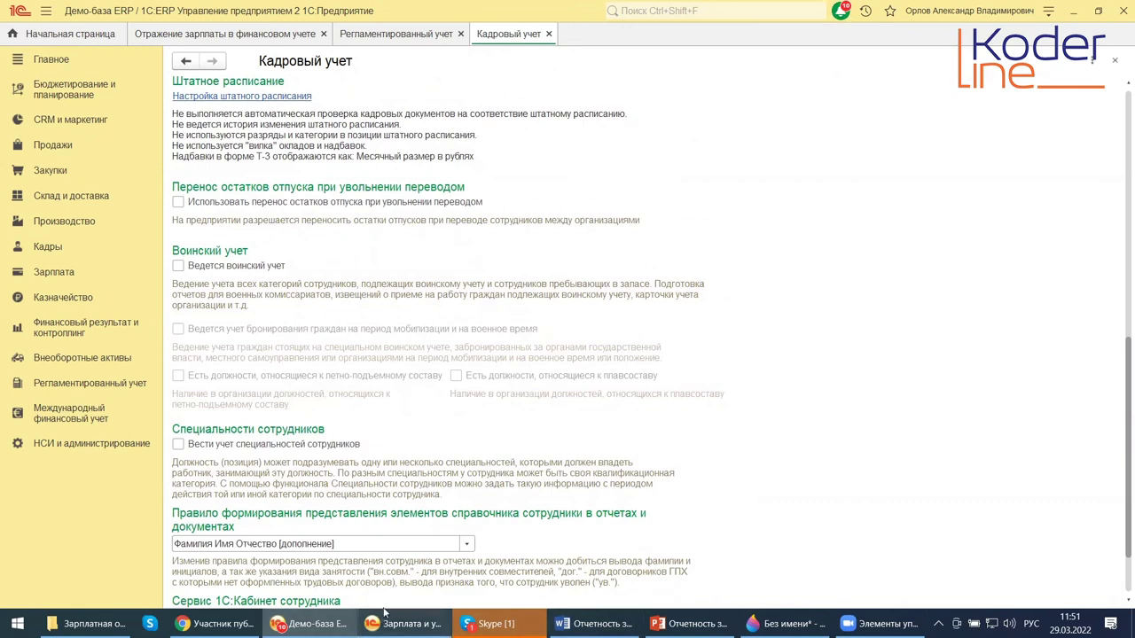
{"action": "mouse_move", "coordinate": [384, 624]}
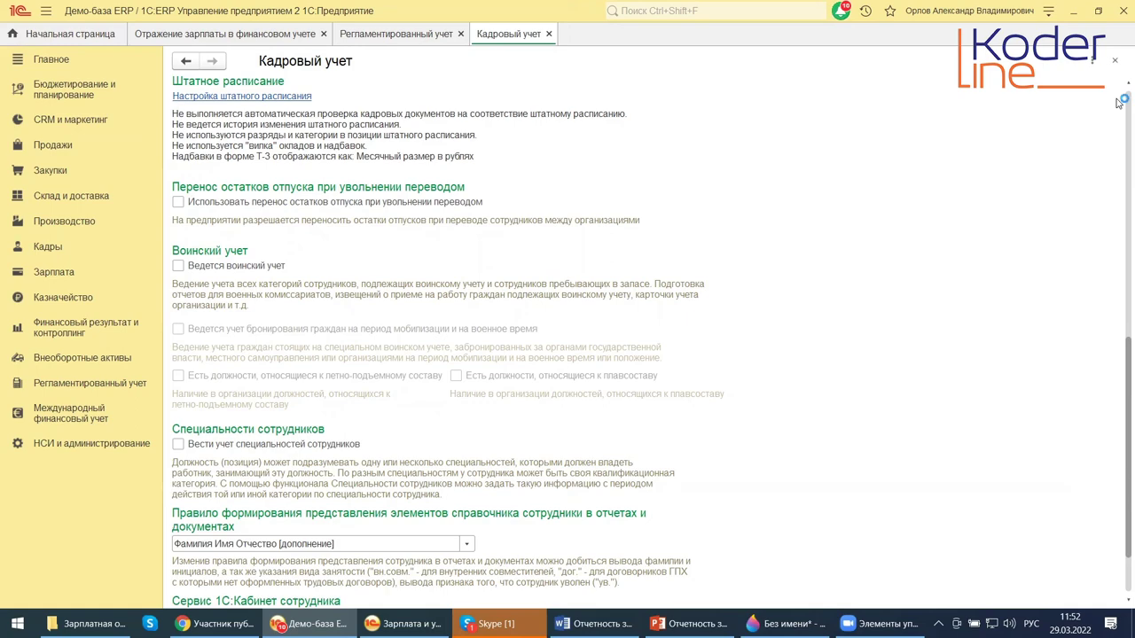
{"action": "scroll", "coordinate": [1119, 103], "scroll_direction": "up", "scroll_amount": 5}
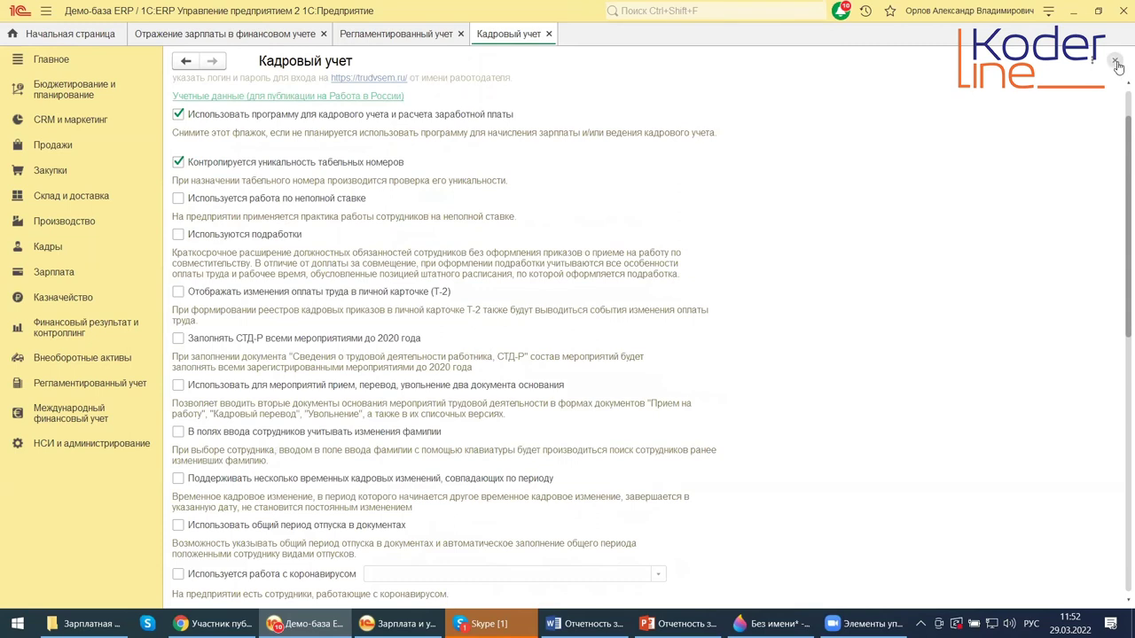
{"action": "left_click", "coordinate": [1116, 64]}
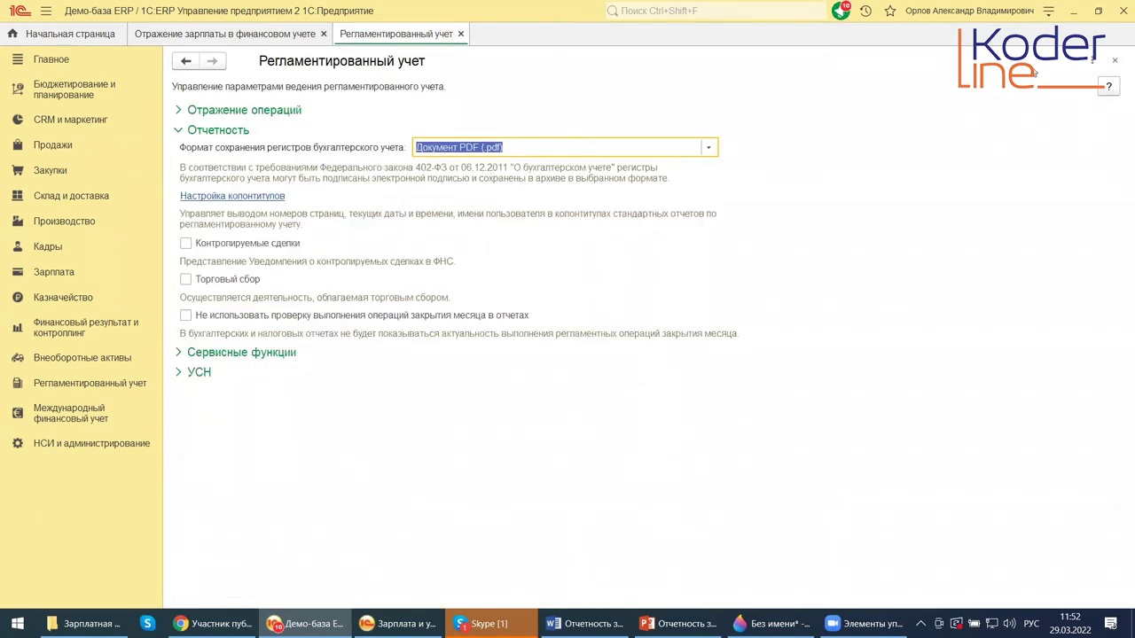
{"action": "left_click", "coordinate": [1116, 62]}
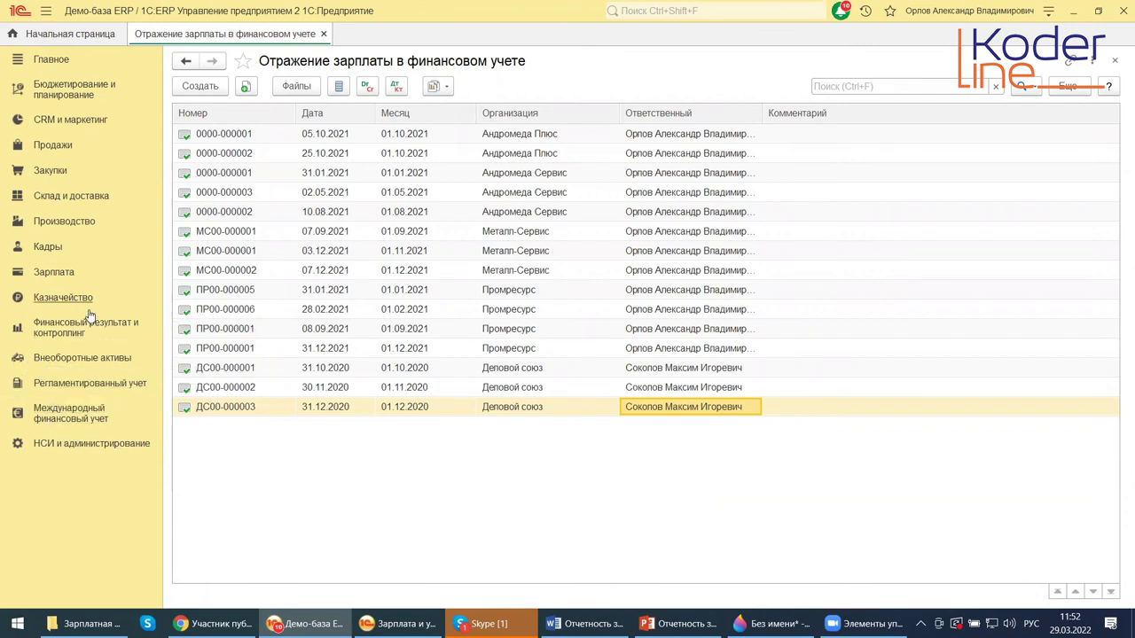
View the Начисления list from the Зарплата section's Настройки и справочники, and close the list and the settings page.
{"action": "left_click", "coordinate": [55, 272]}
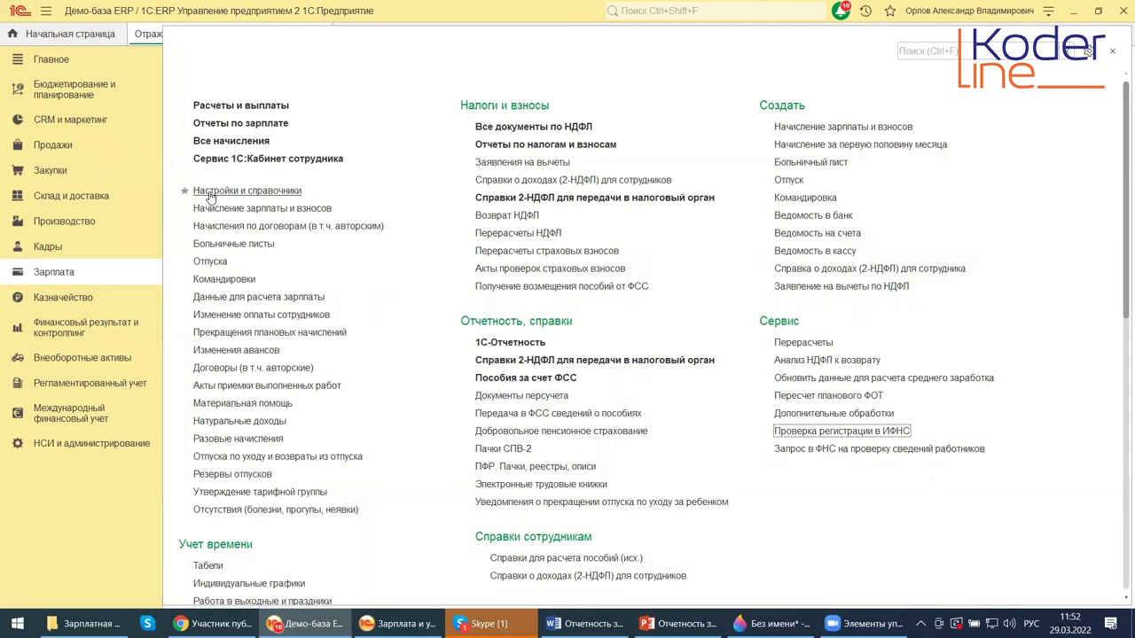
{"action": "left_click", "coordinate": [208, 193]}
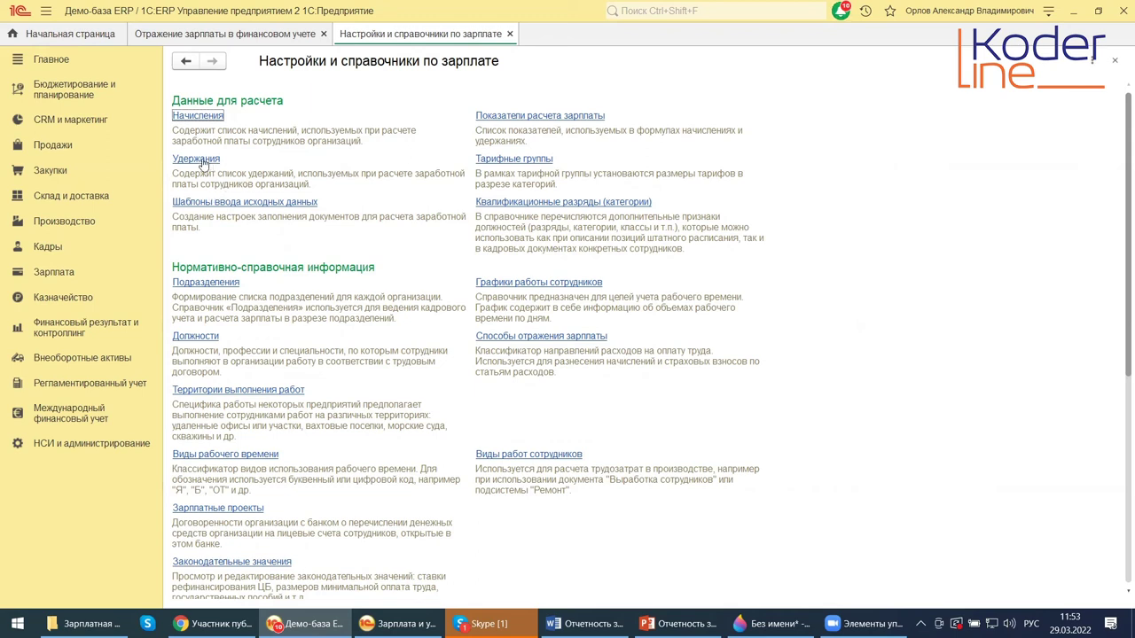
{"action": "left_click", "coordinate": [178, 117]}
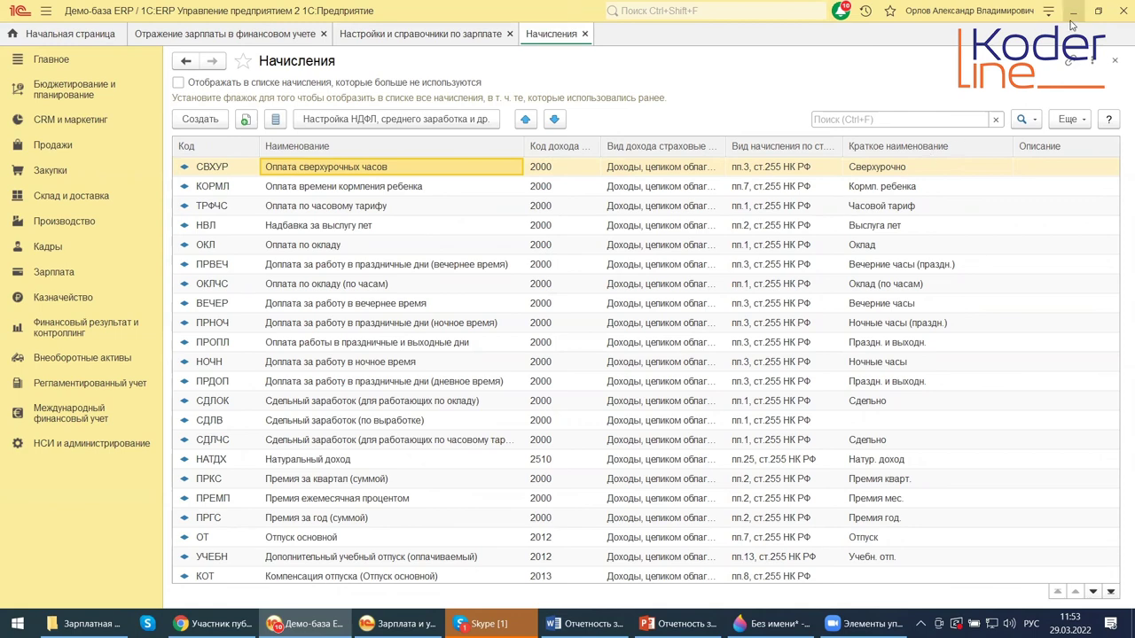
{"action": "left_click", "coordinate": [1115, 65]}
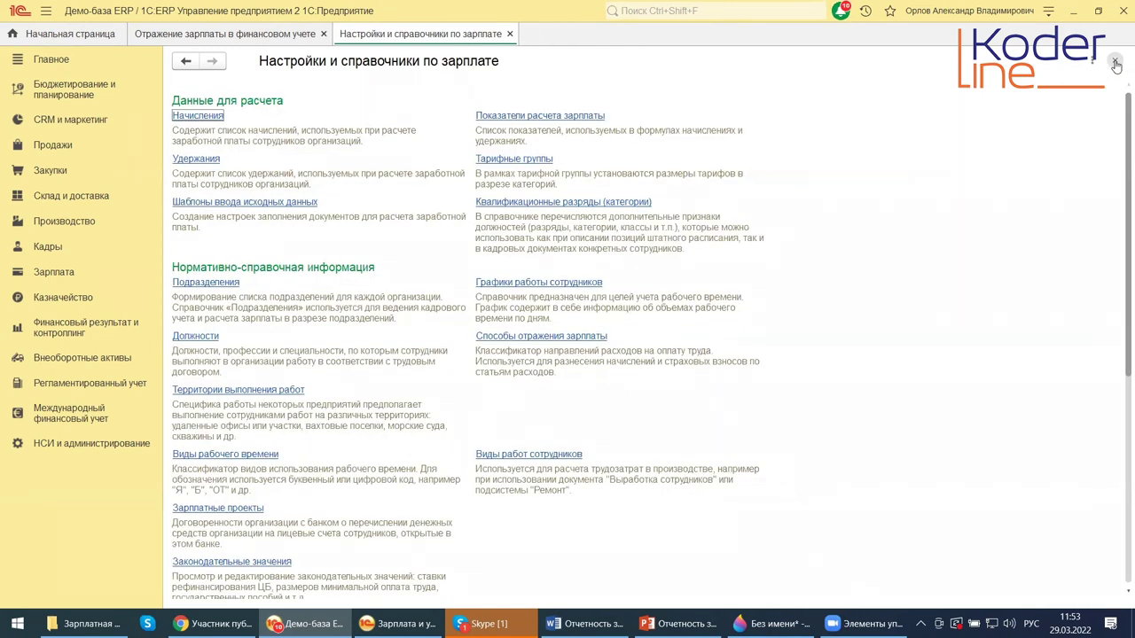
{"action": "left_click", "coordinate": [1116, 65]}
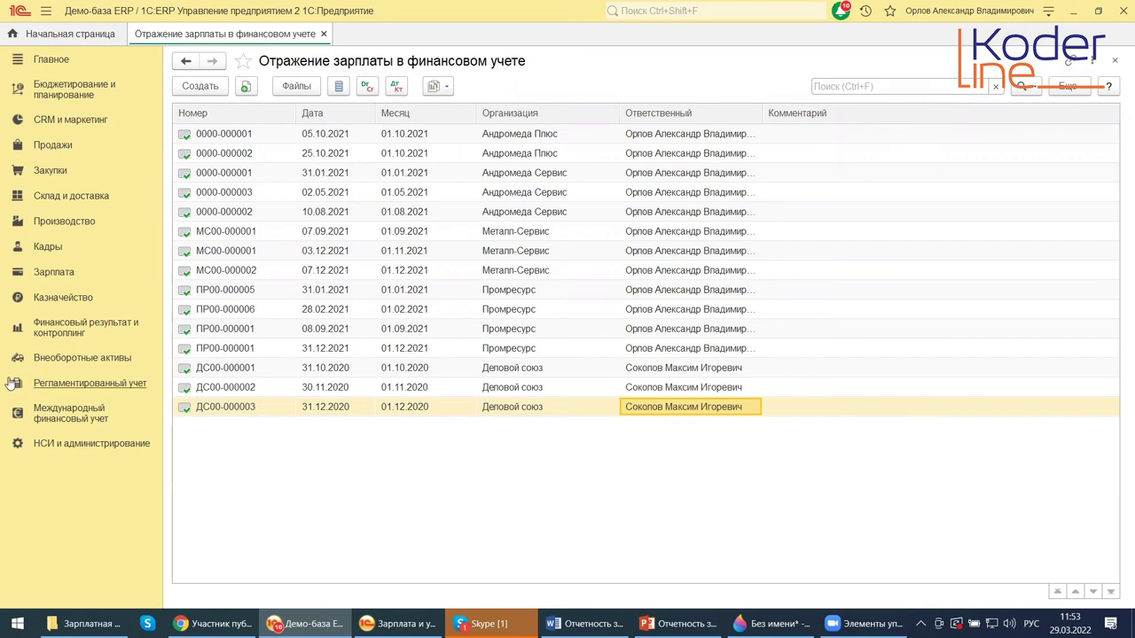
Open Регламентированные отчеты from the Регламентированный учет section and dismiss the 1С-Отчетность promotional window.
{"action": "left_click", "coordinate": [76, 387]}
{"action": "left_click", "coordinate": [76, 387]}
{"action": "left_click", "coordinate": [76, 387]}
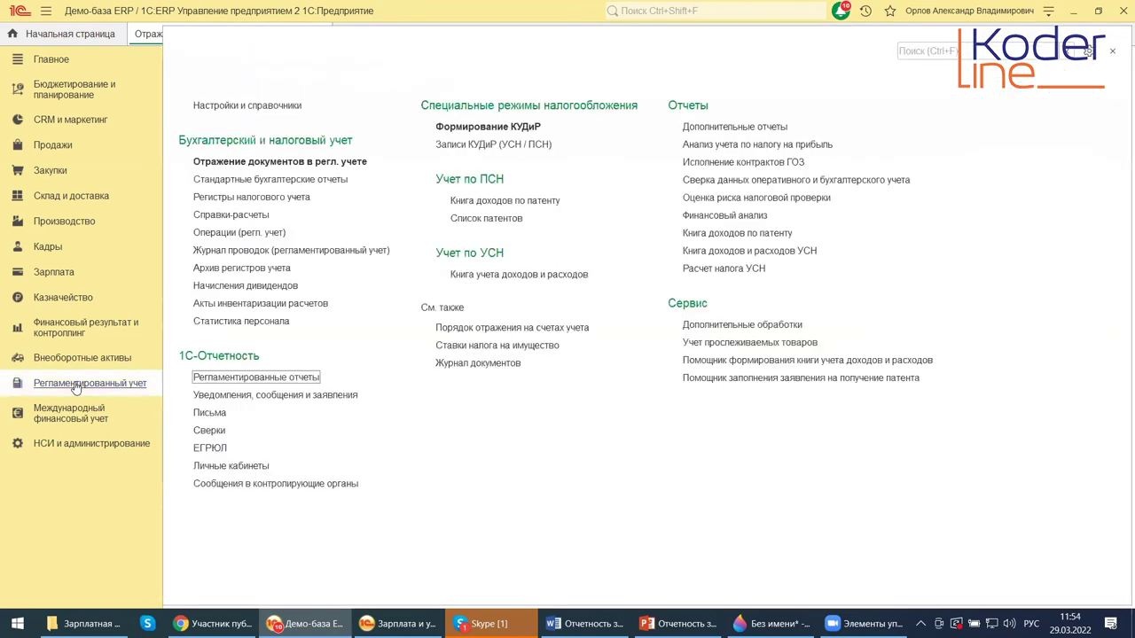
{"action": "left_click", "coordinate": [215, 379]}
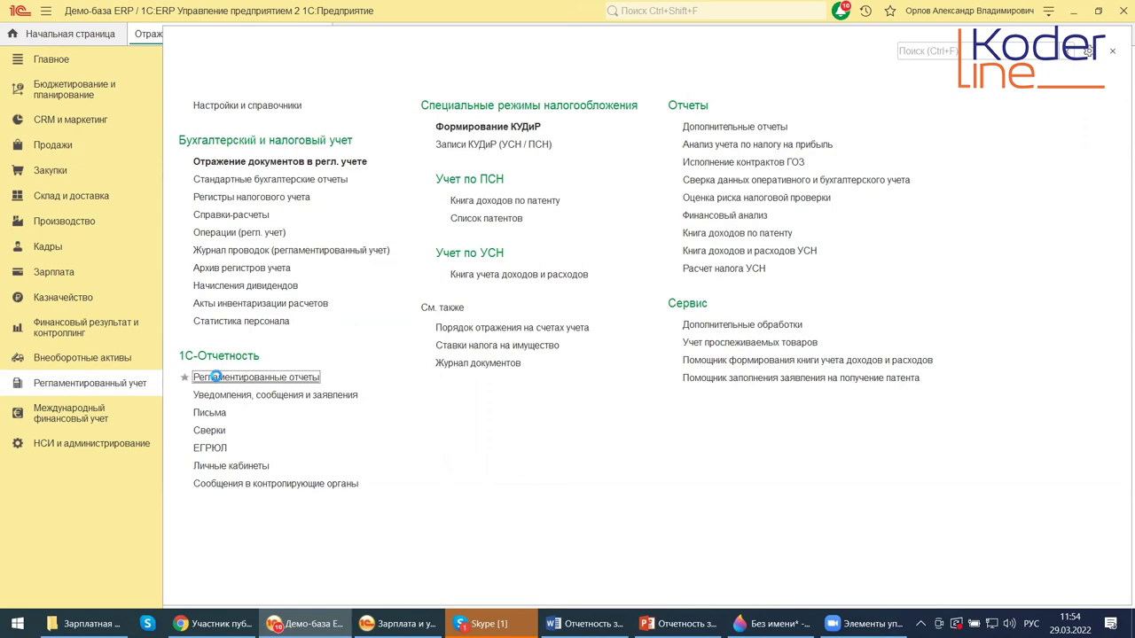
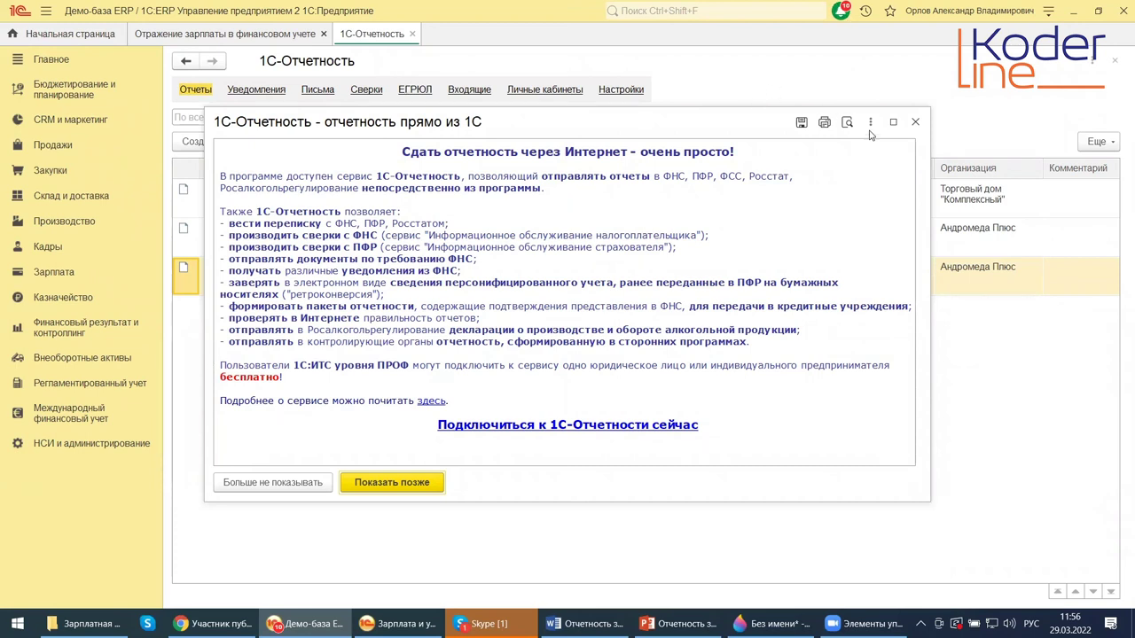
{"action": "left_click", "coordinate": [915, 124]}
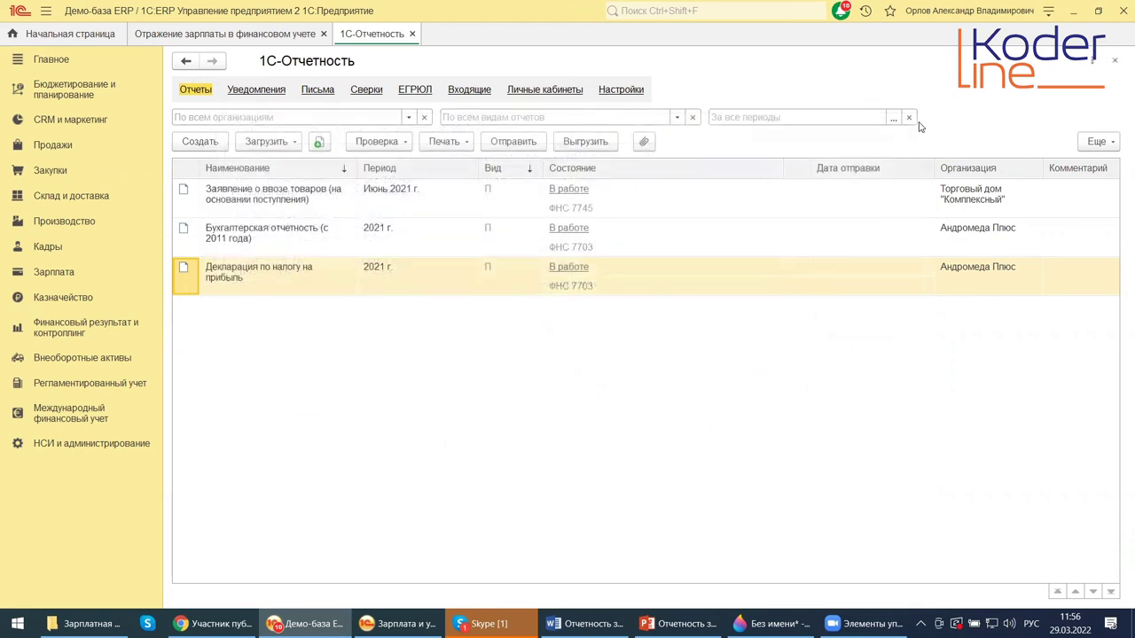
View the available statuses for the Заявление о ввозе товаров report without changing its status, and check its Дата отправки field.
{"action": "left_click", "coordinate": [568, 192]}
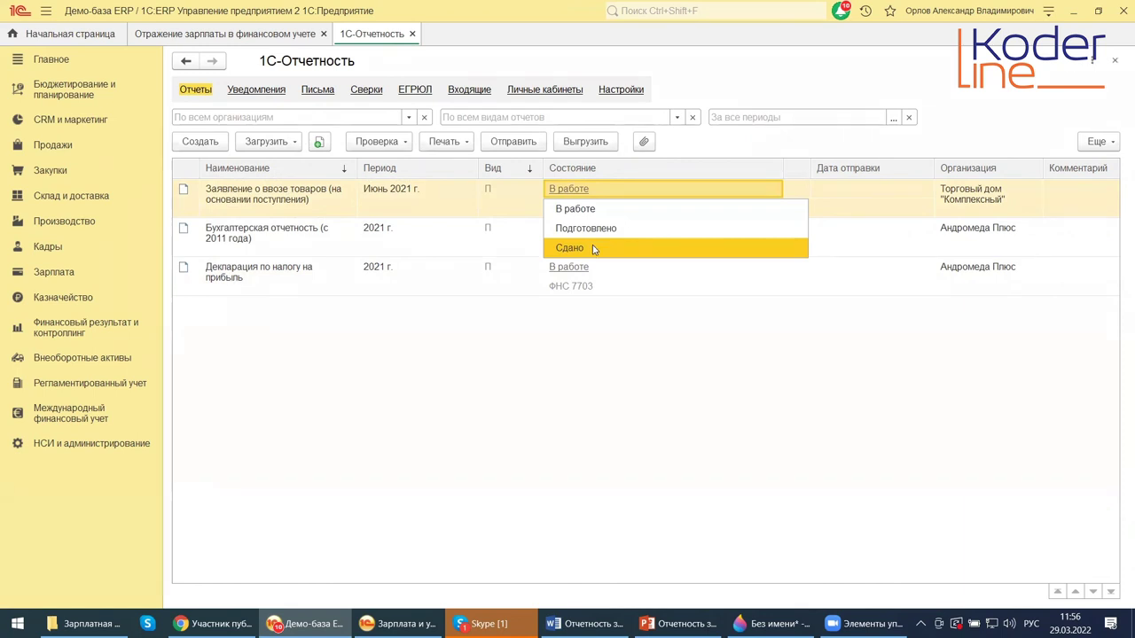
{"action": "left_click", "coordinate": [578, 307]}
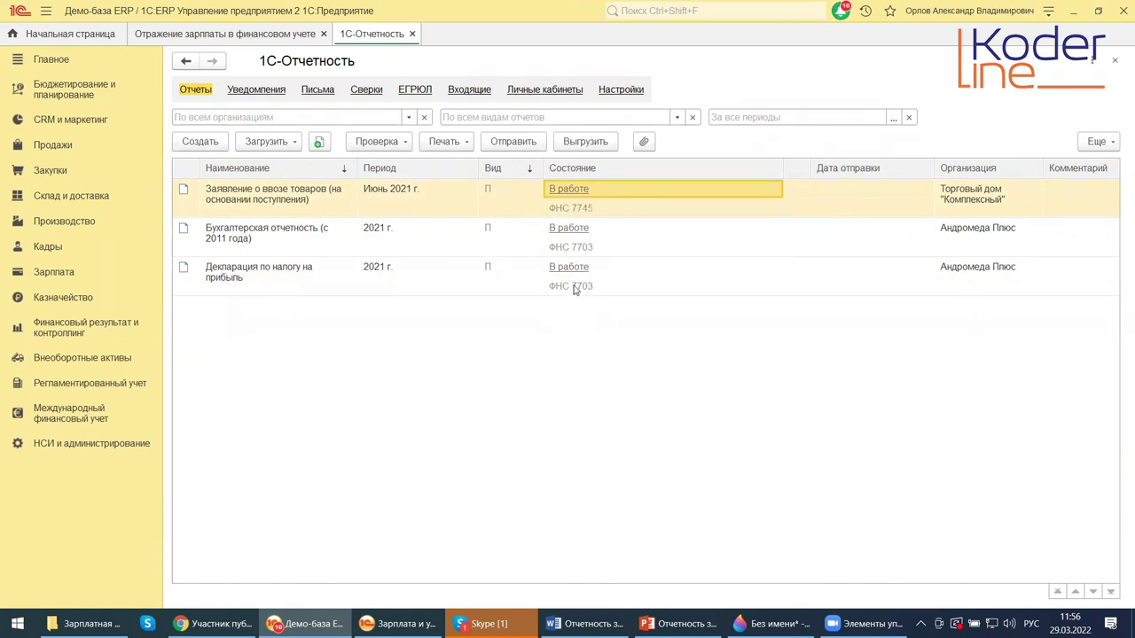
{"action": "left_click", "coordinate": [854, 188]}
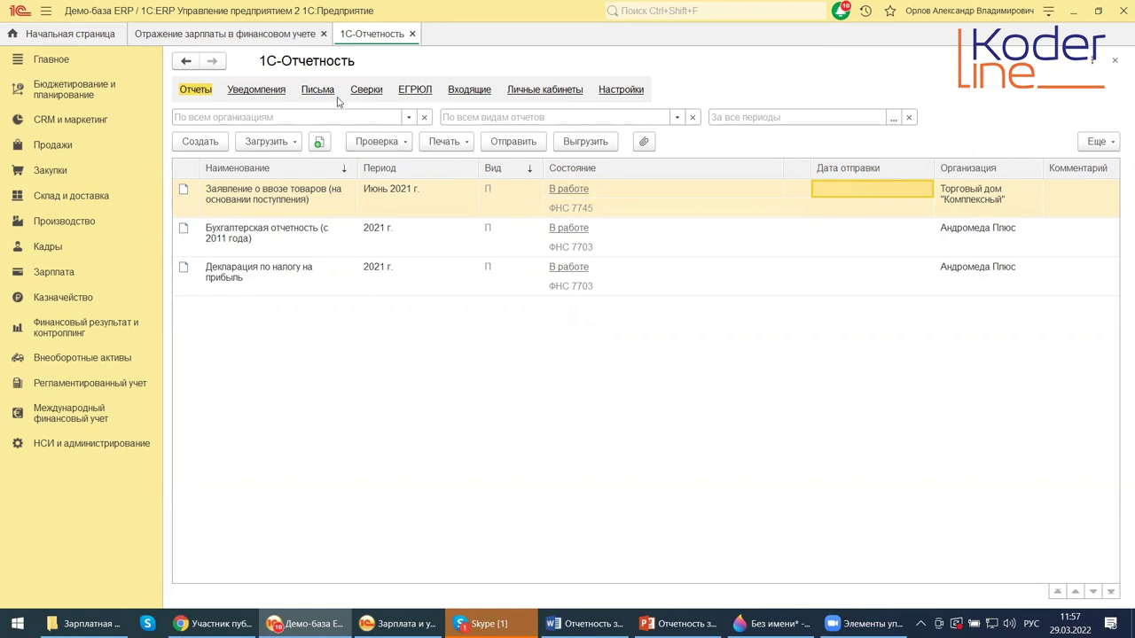
View the available notification types for a new entry under Уведомления in 1С-Отчетность, and close the selection without creating one.
{"action": "left_click", "coordinate": [271, 103]}
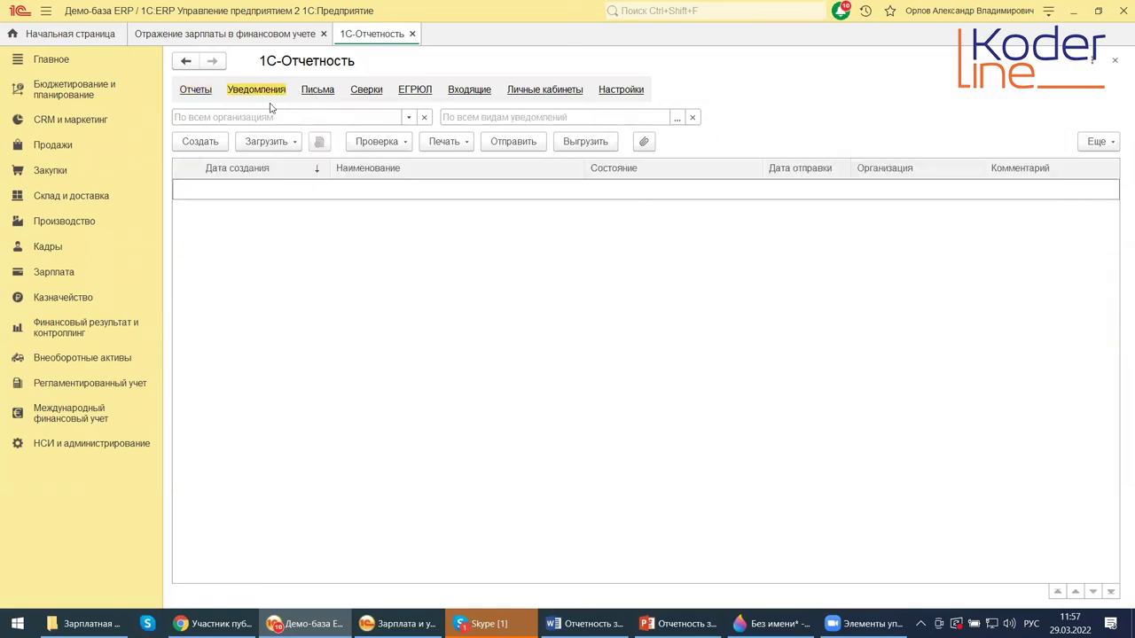
{"action": "left_click", "coordinate": [189, 145]}
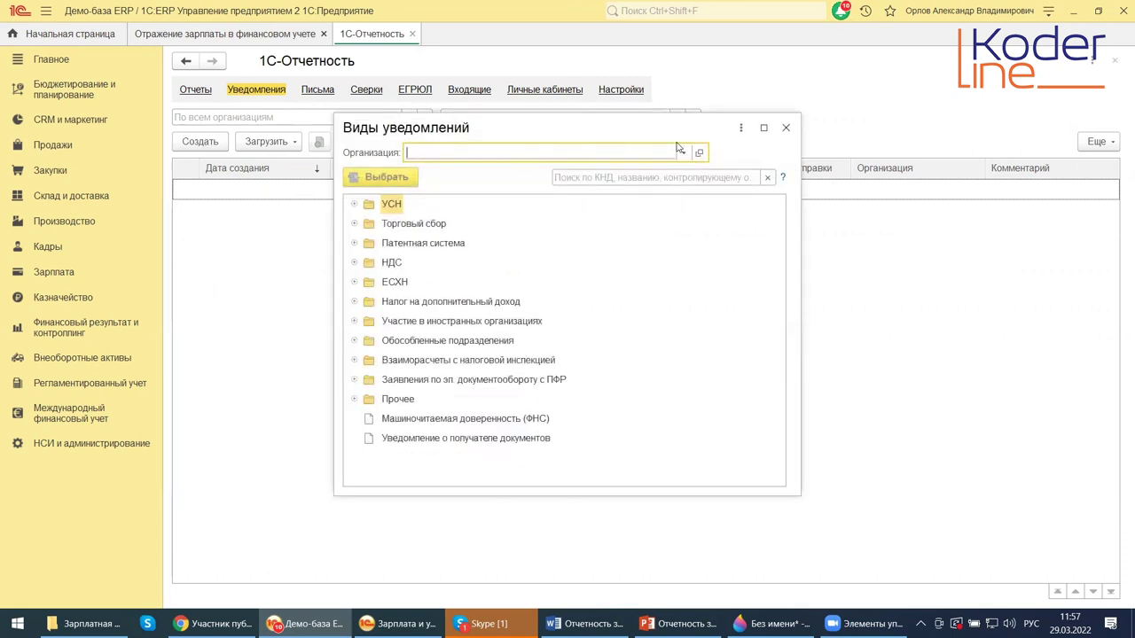
{"action": "left_click", "coordinate": [786, 130]}
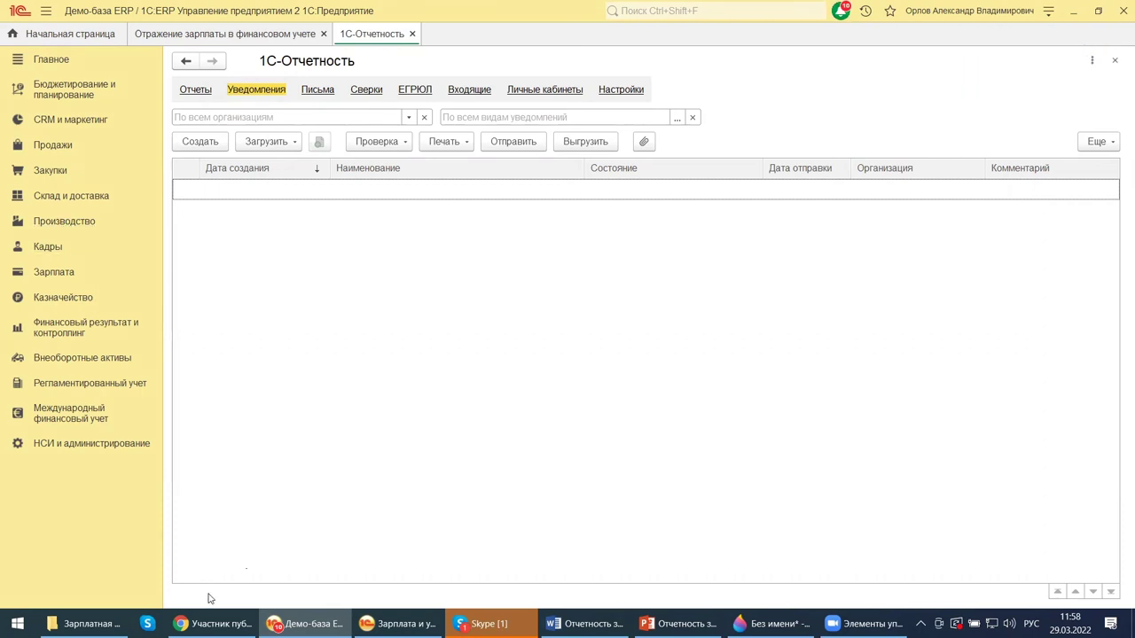
Switch to the PowerPoint presentation on Q1 2022 reporting and display slide 9, Аннулирование отчетности.
{"action": "mouse_move", "coordinate": [213, 623]}
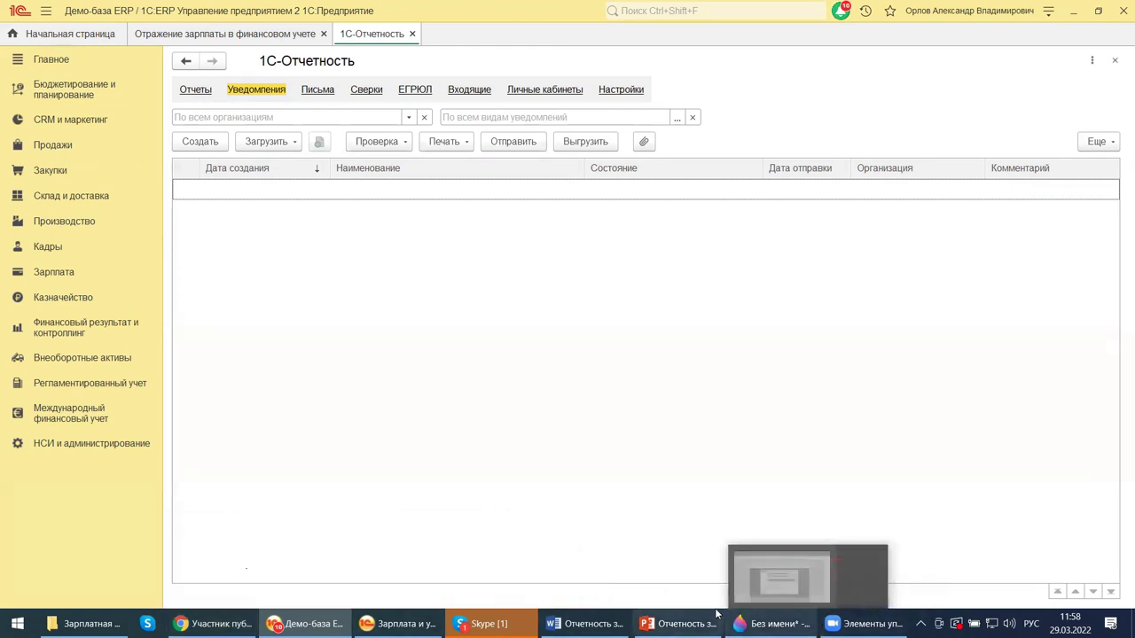
{"action": "left_click", "coordinate": [663, 616]}
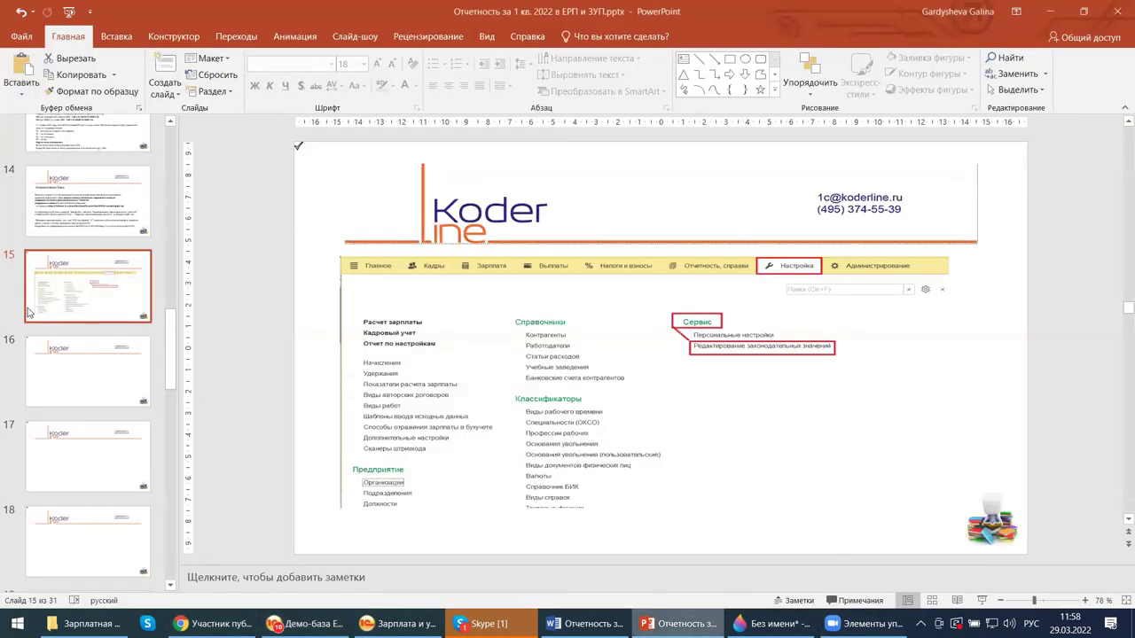
{"action": "scroll", "coordinate": [77, 198], "scroll_direction": "up", "scroll_amount": 1}
{"action": "scroll", "coordinate": [77, 199], "scroll_direction": "down", "scroll_amount": 4}
{"action": "scroll", "coordinate": [115, 266], "scroll_direction": "up", "scroll_amount": 4}
{"action": "scroll", "coordinate": [157, 314], "scroll_direction": "down", "scroll_amount": 2}
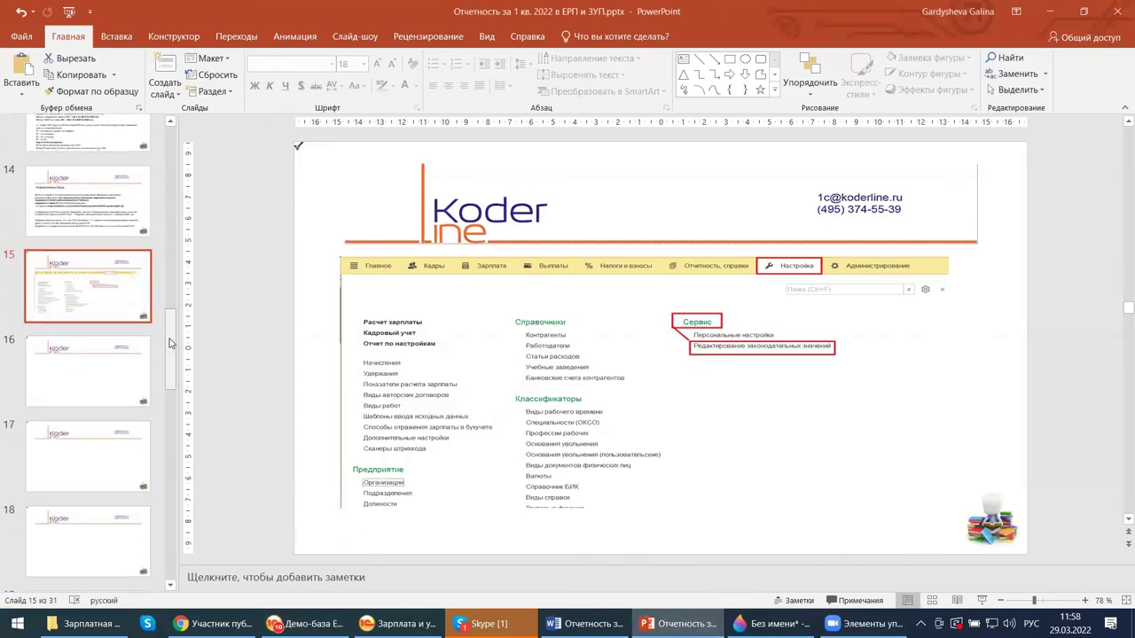
{"action": "left_click_drag", "start_coordinate": [174, 344], "coordinate": [158, 266]}
{"action": "scroll", "coordinate": [158, 266], "scroll_direction": "up", "scroll_amount": 2}
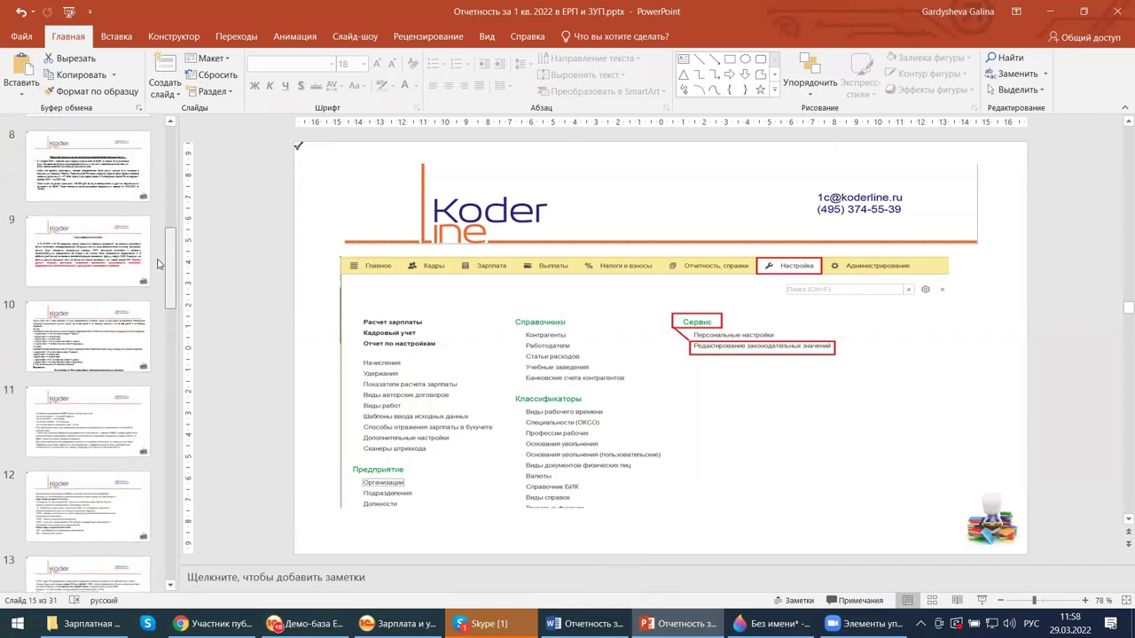
{"action": "left_click", "coordinate": [93, 263]}
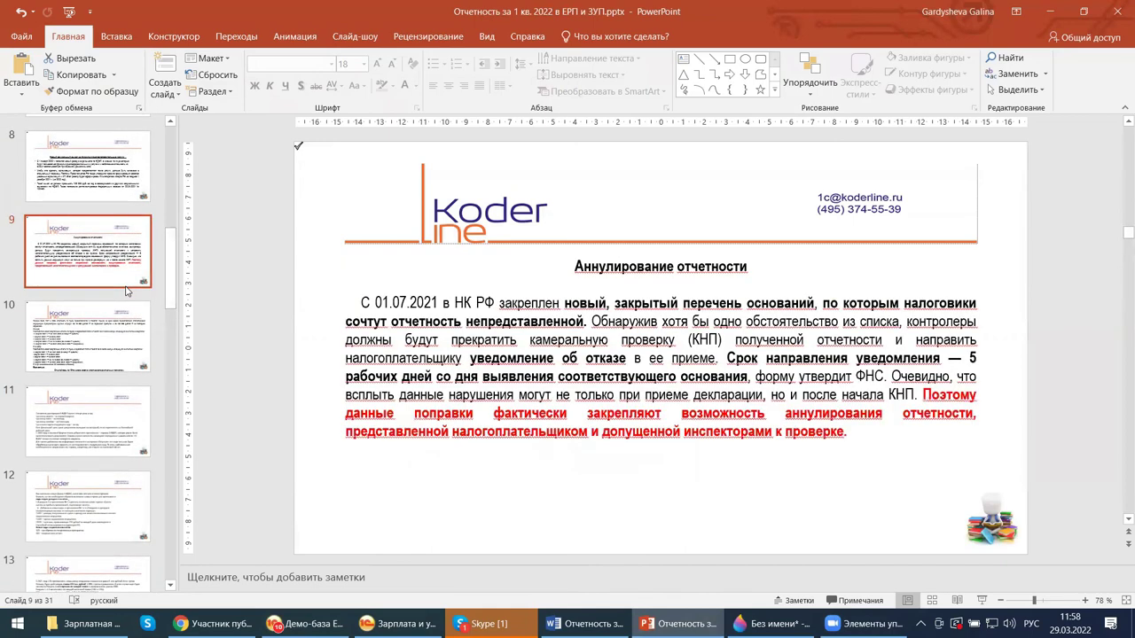